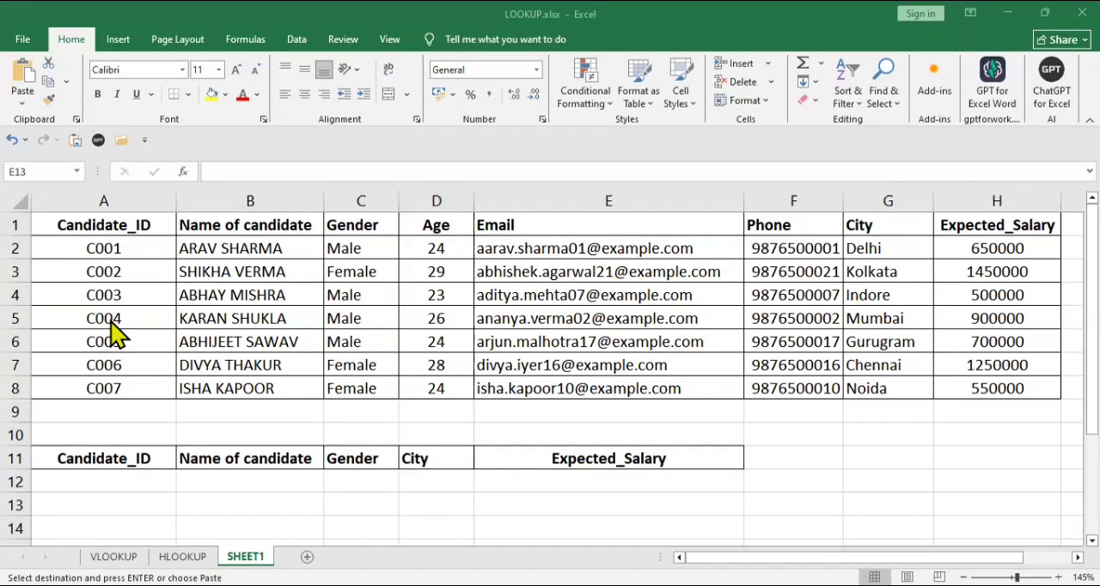
# Start an INDEX formula in G11 with the candidate name column B1:B8 as its array.
pyautogui.click(864, 449)
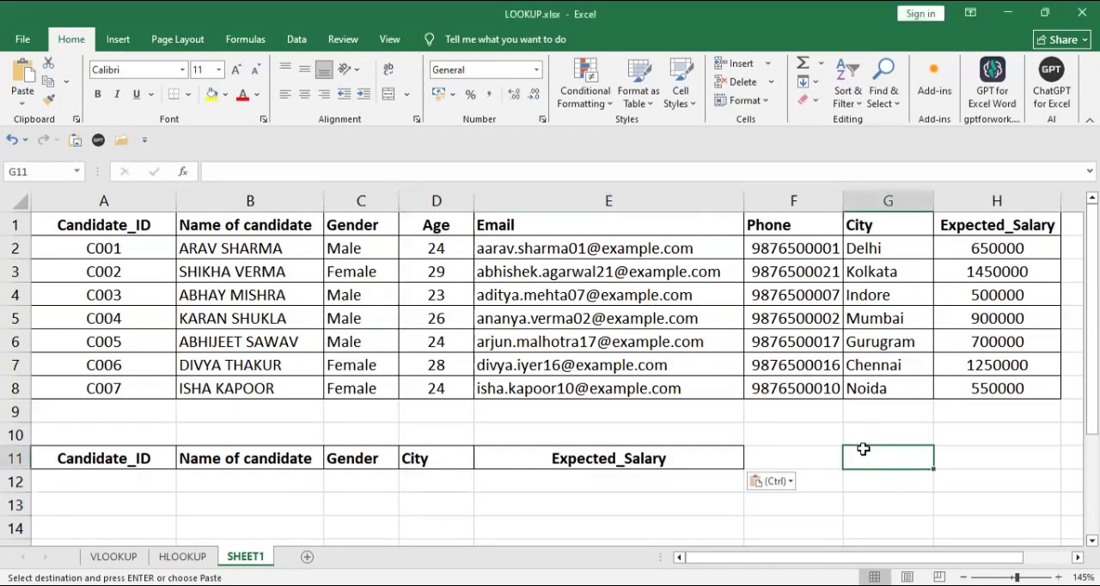
pyautogui.write('=')
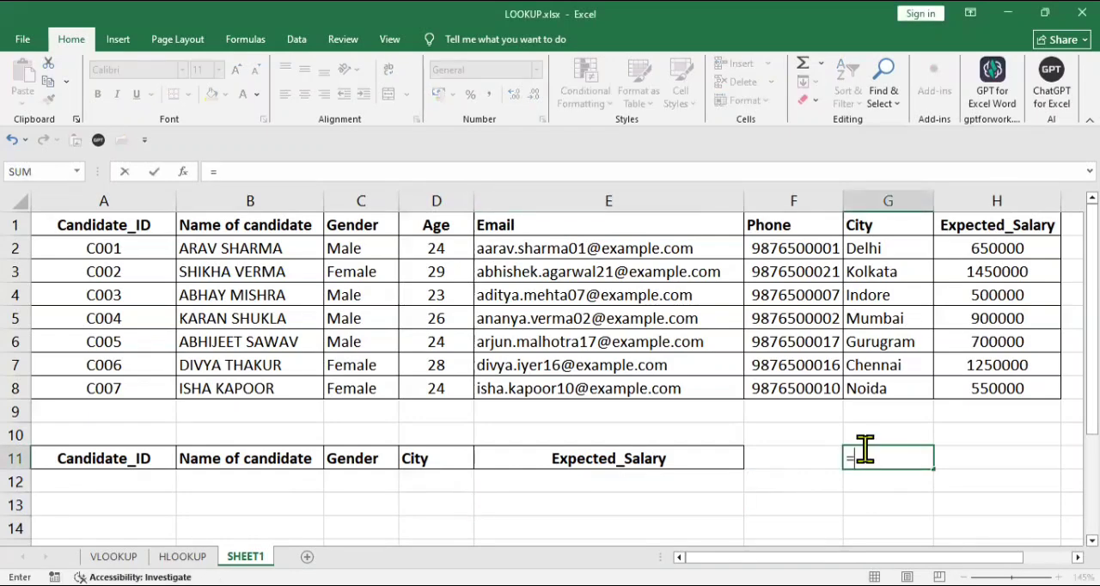
pyautogui.write('ind')
pyautogui.press('Tab')
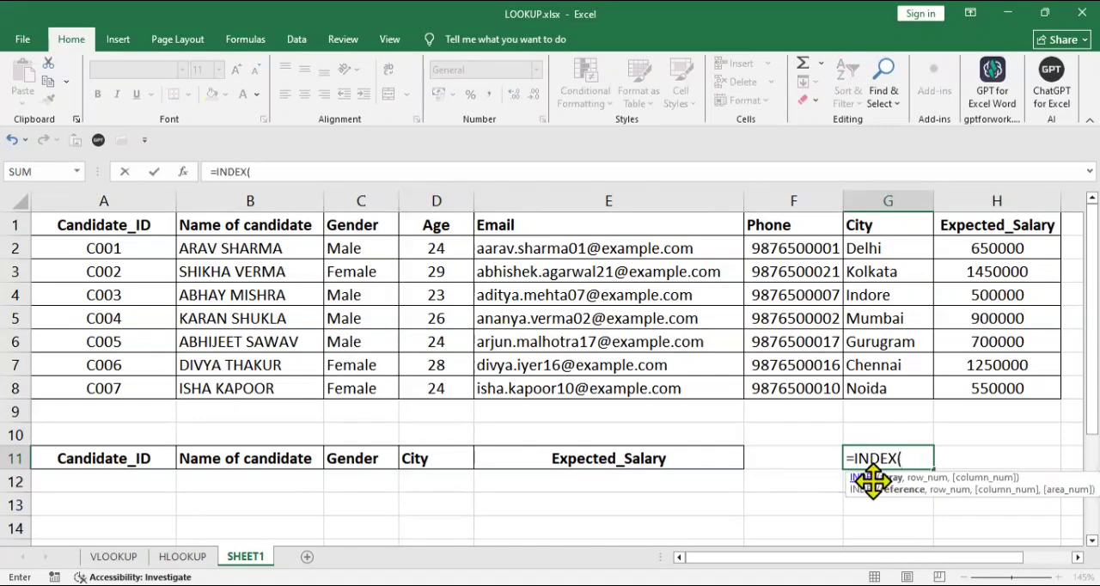
pyautogui.click(243, 224)
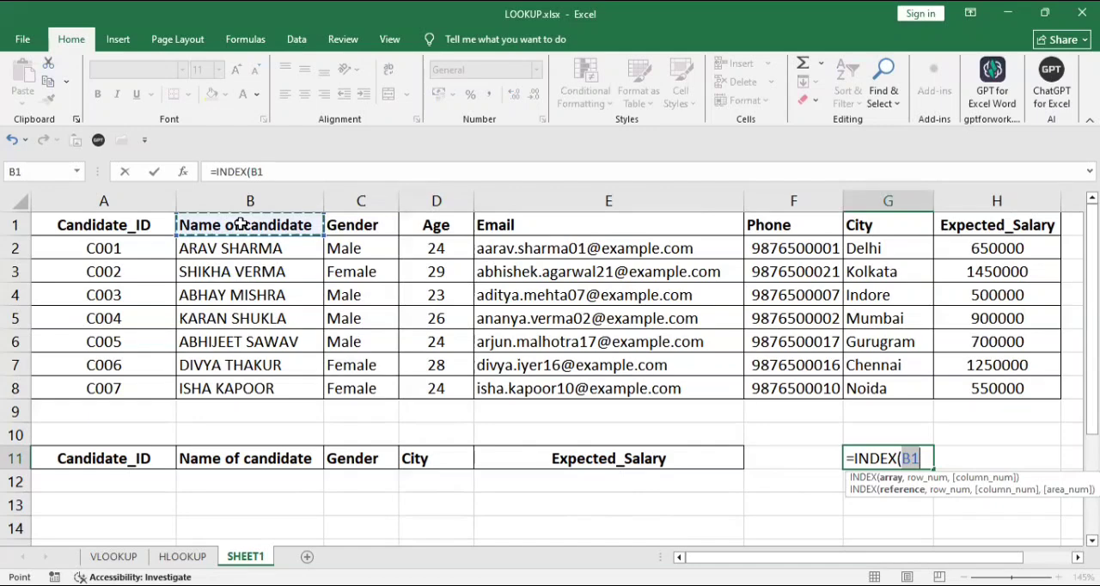
pyautogui.moveTo(243, 223); pyautogui.dragTo(243, 248)
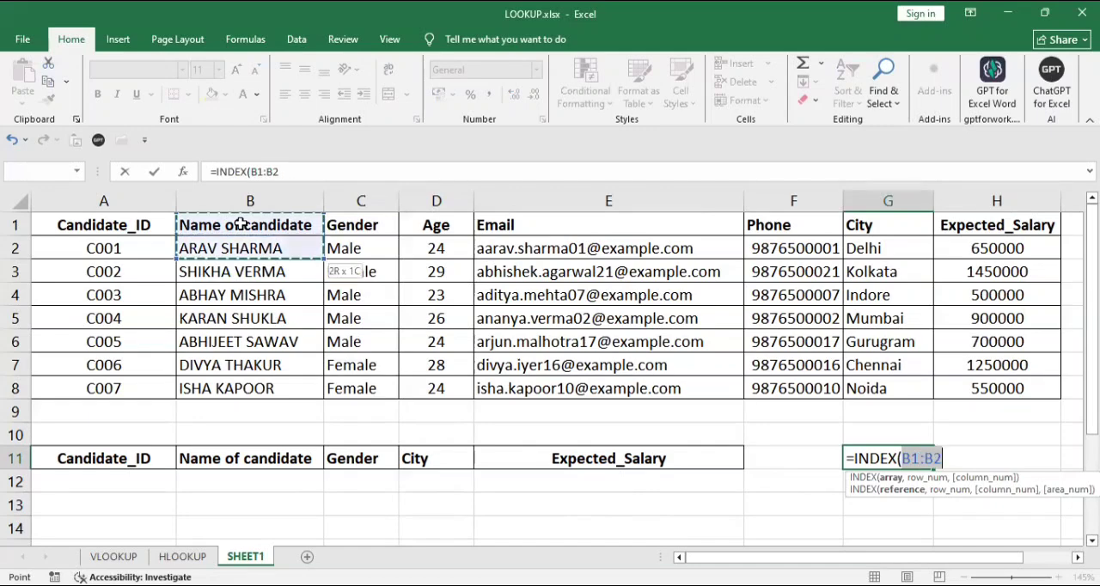
pyautogui.moveTo(243, 248); pyautogui.dragTo(244, 389)
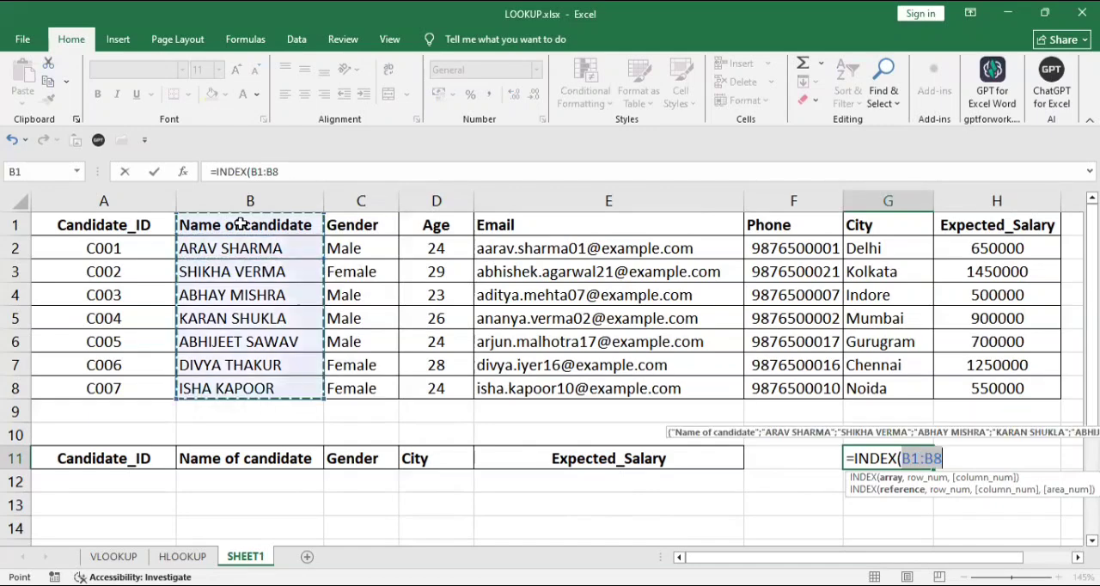
# Complete the INDEX formula in G11 with row number 3.
pyautogui.write(',')
pyautogui.click(320, 296)
pyautogui.write(',')
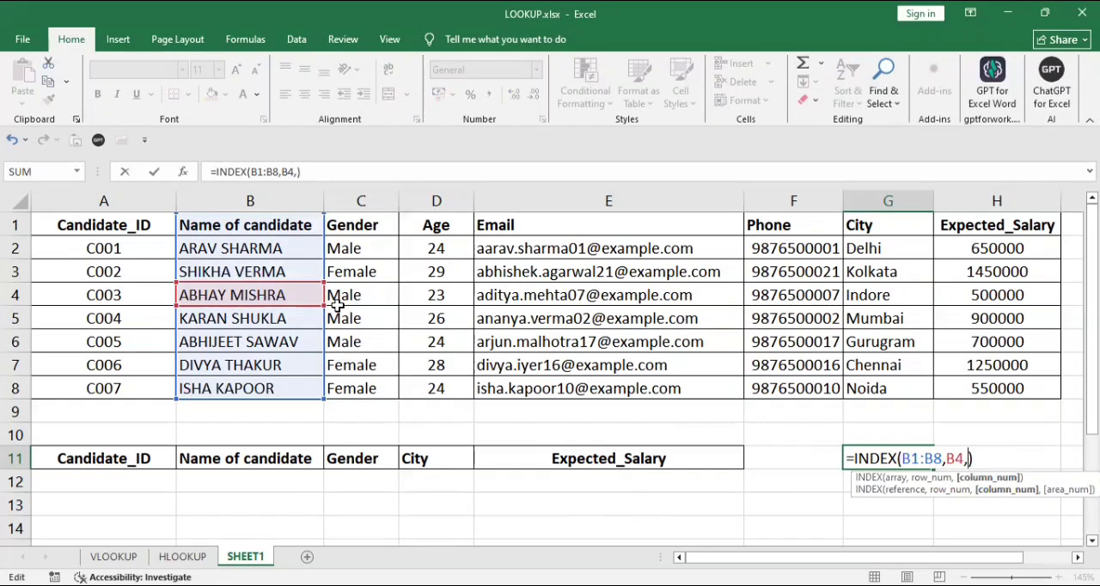
pyautogui.press('BackSpace')
pyautogui.press('BackSpace')
pyautogui.press('BackSpace')
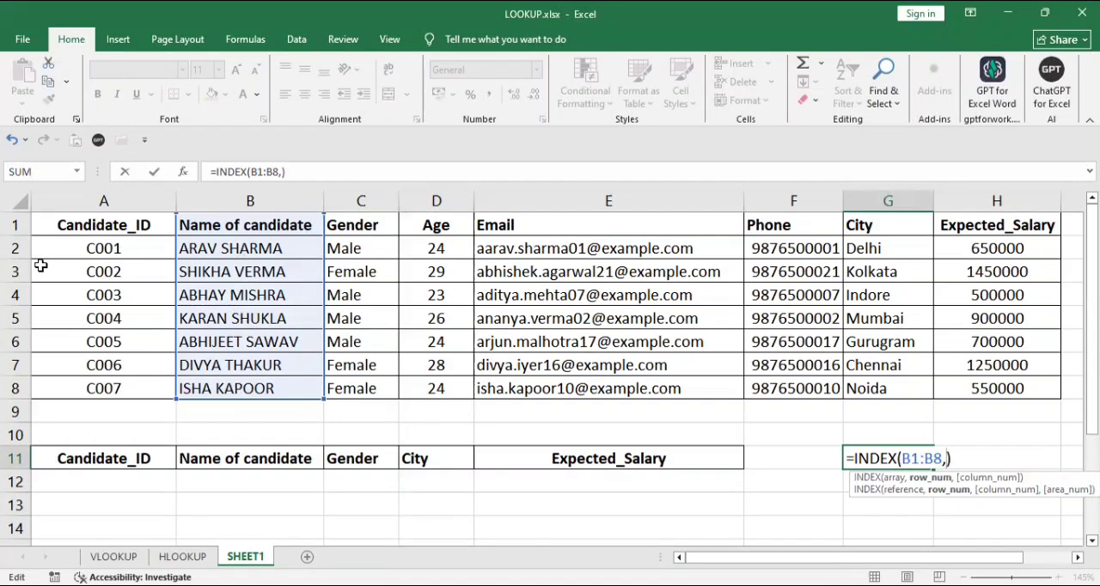
pyautogui.write('3')
pyautogui.press('Return')
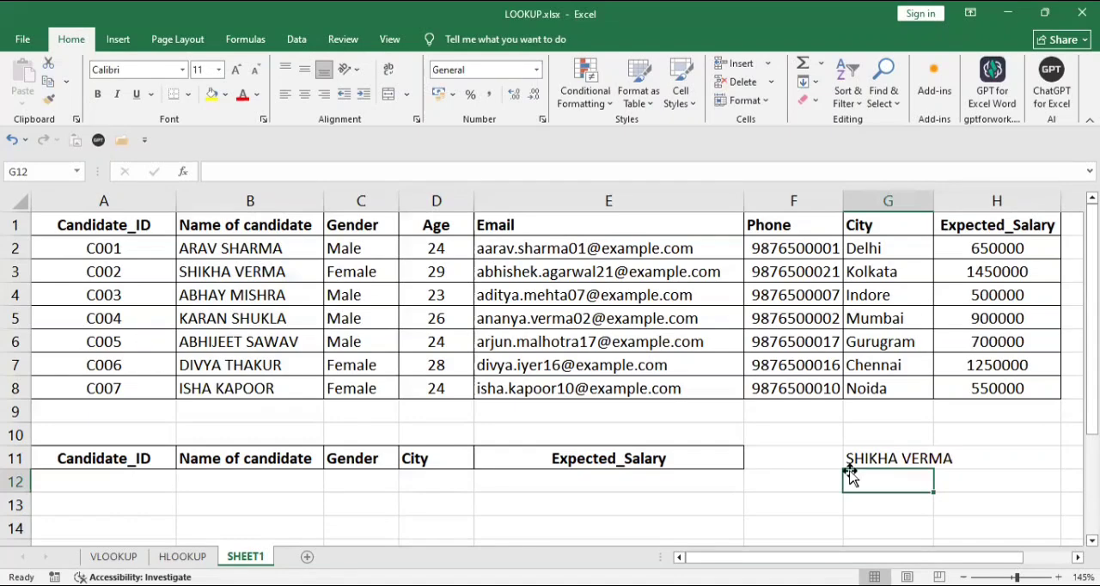
# Enter an INDEX formula in G12 over the header row A1:H1 with the row number left blank and column number 5.
pyautogui.write('=')
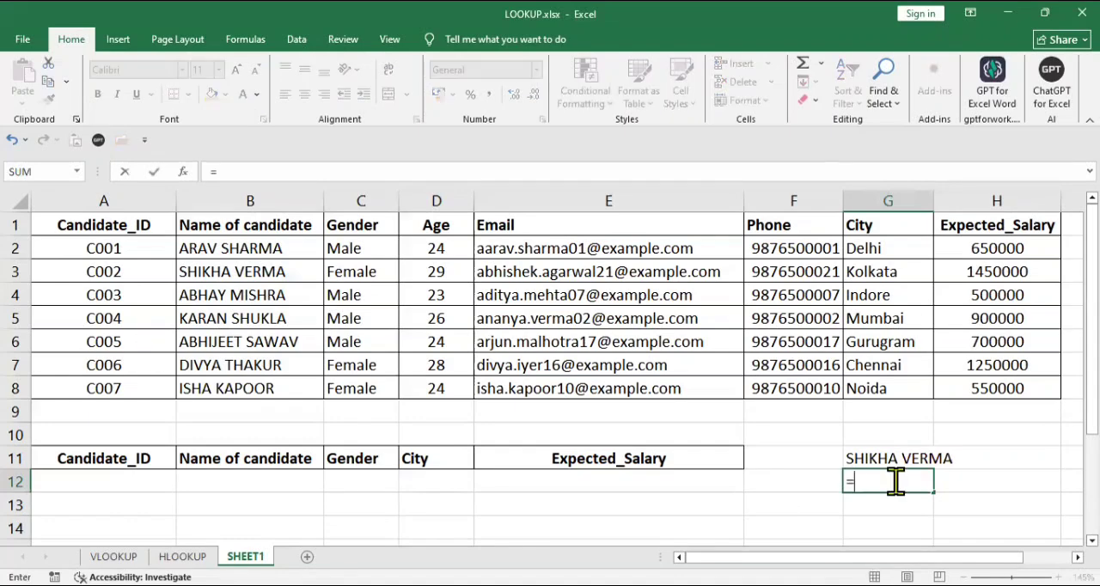
pyautogui.write('index(')
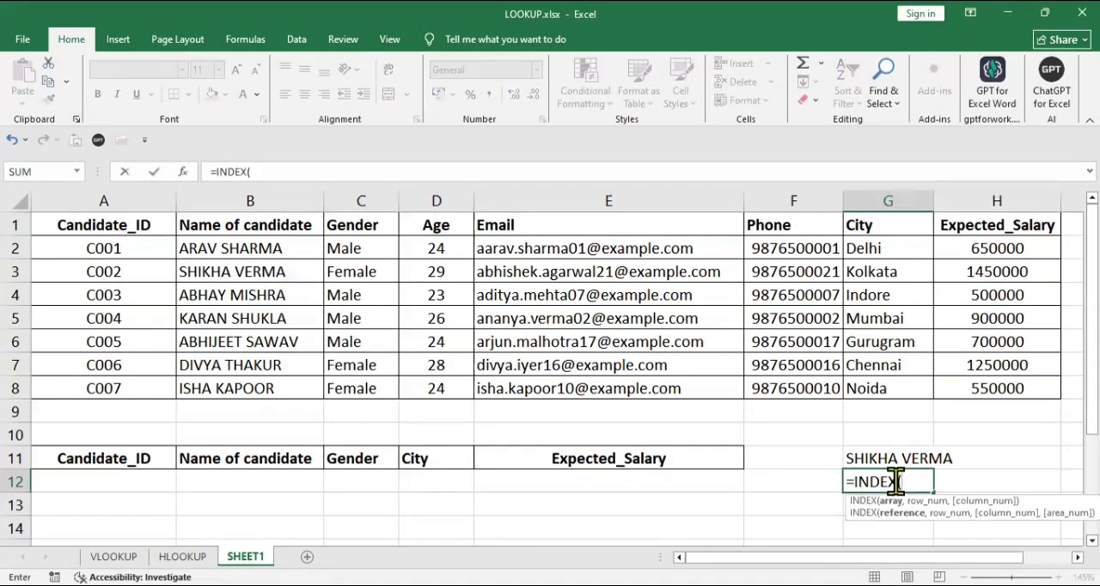
pyautogui.click(92, 226)
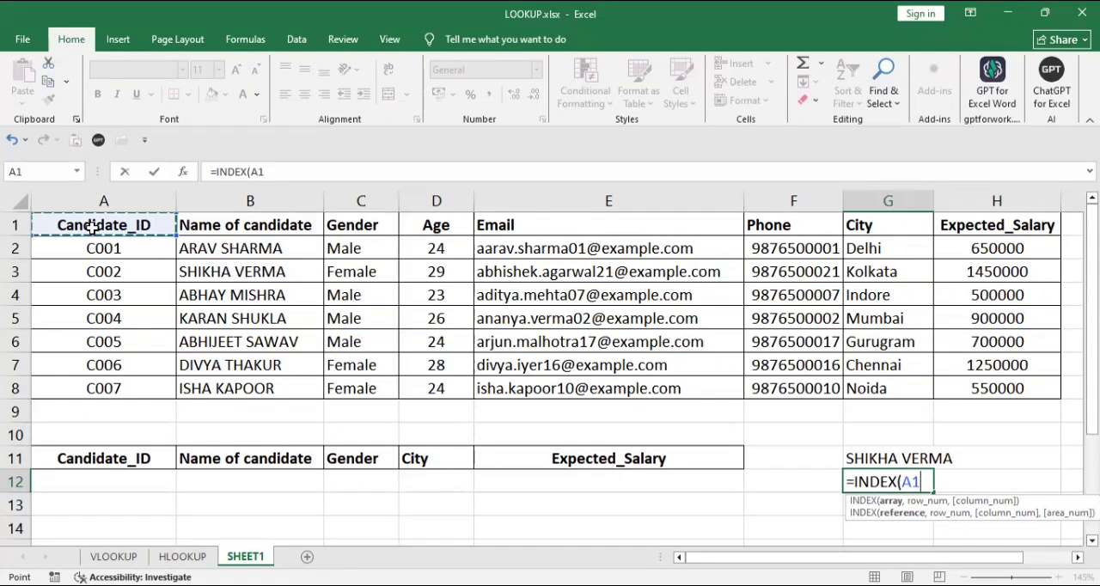
pyautogui.moveTo(101, 226); pyautogui.dragTo(997, 225)
pyautogui.write(',,')
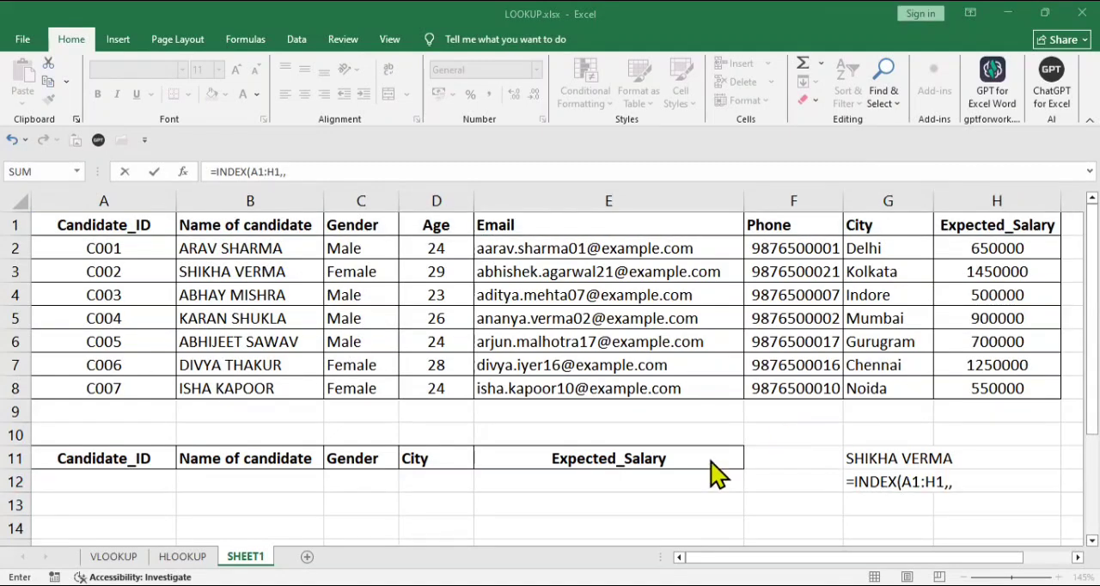
pyautogui.click(956, 484)
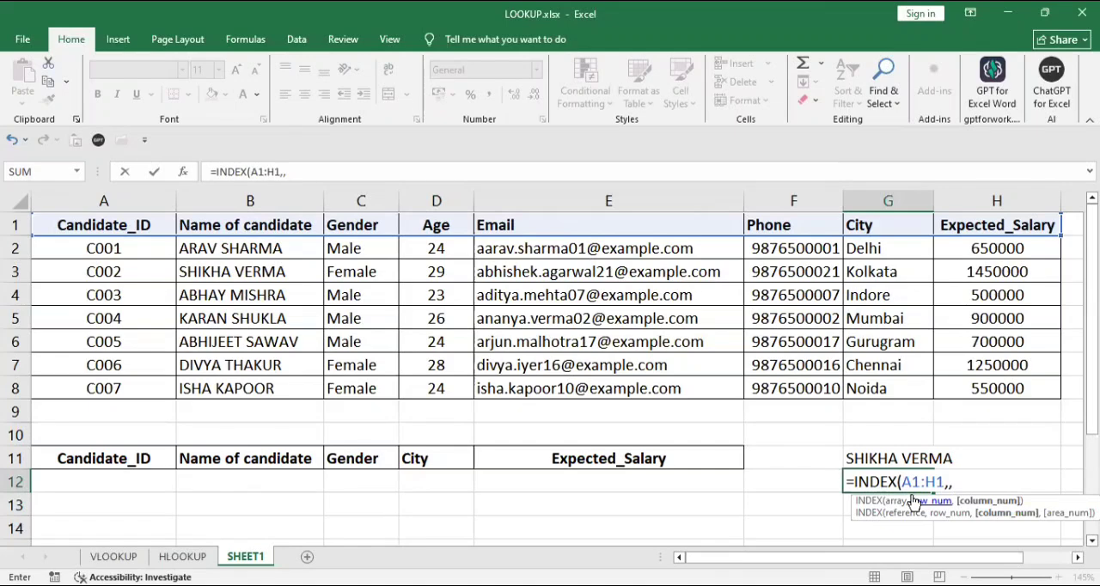
pyautogui.write('5')
pyautogui.press('Return')
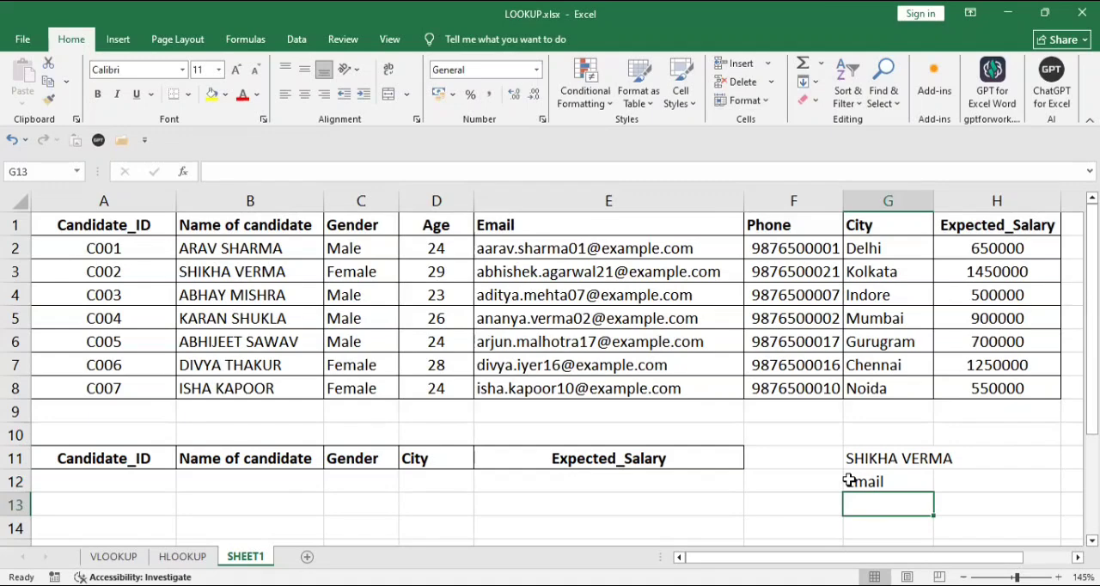
# Enter an INDEX formula in G13 that returns row 7 of the Email column range E1:E8.
pyautogui.write('=i')
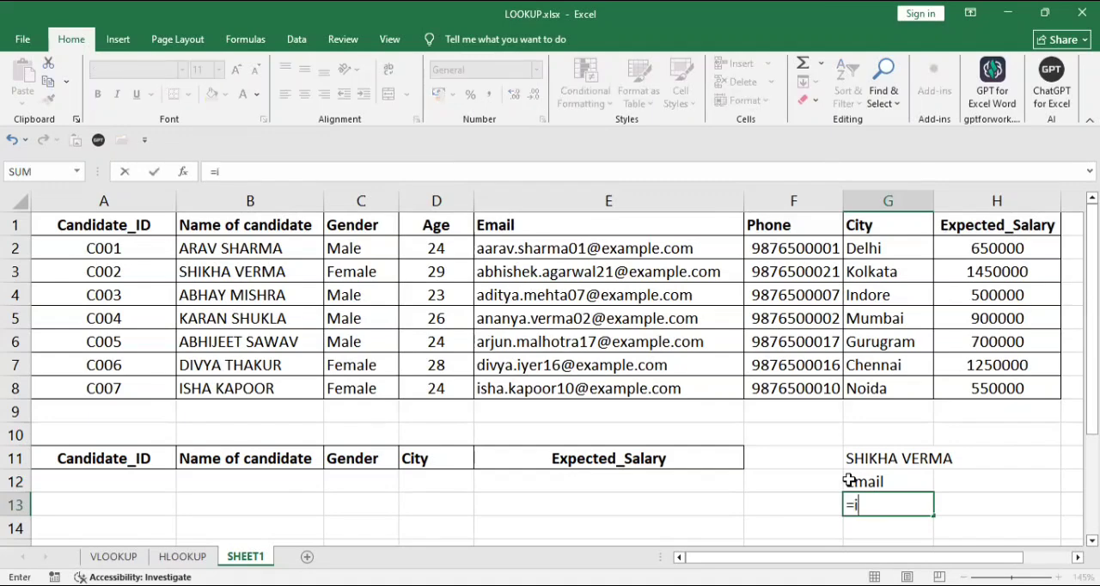
pyautogui.write('ndex(')
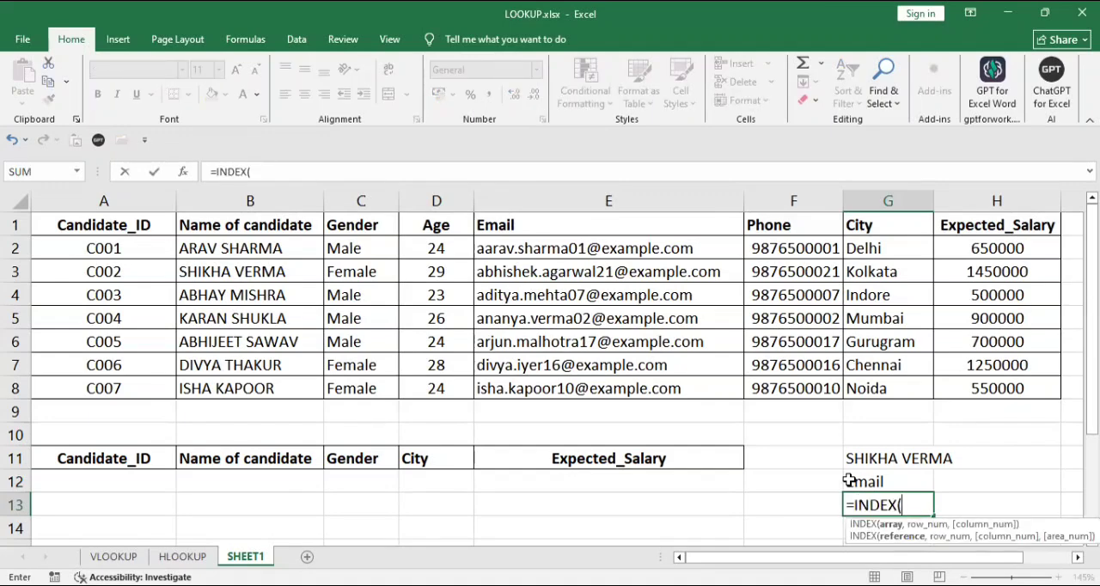
pyautogui.click(506, 225)
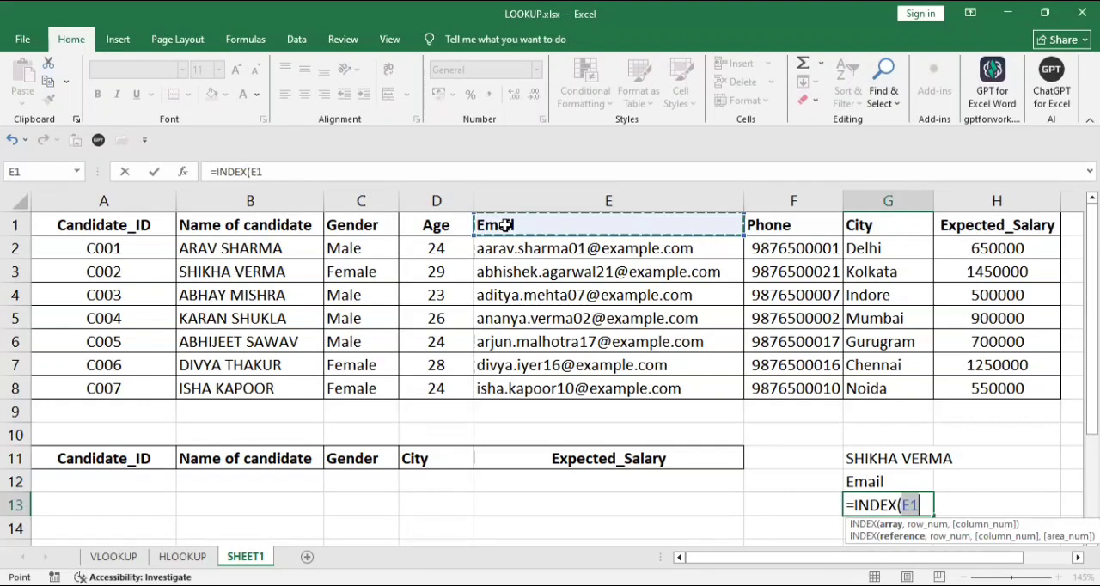
pyautogui.hotkey('ctrl', 'shift', 'Down')
pyautogui.write(',')
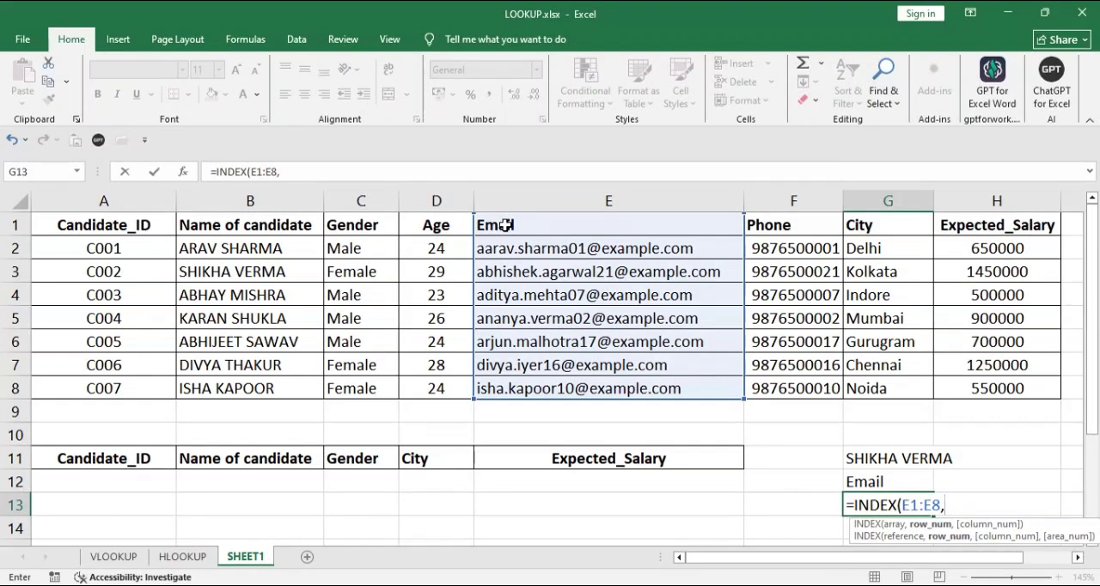
pyautogui.write('7')
pyautogui.press('Return')
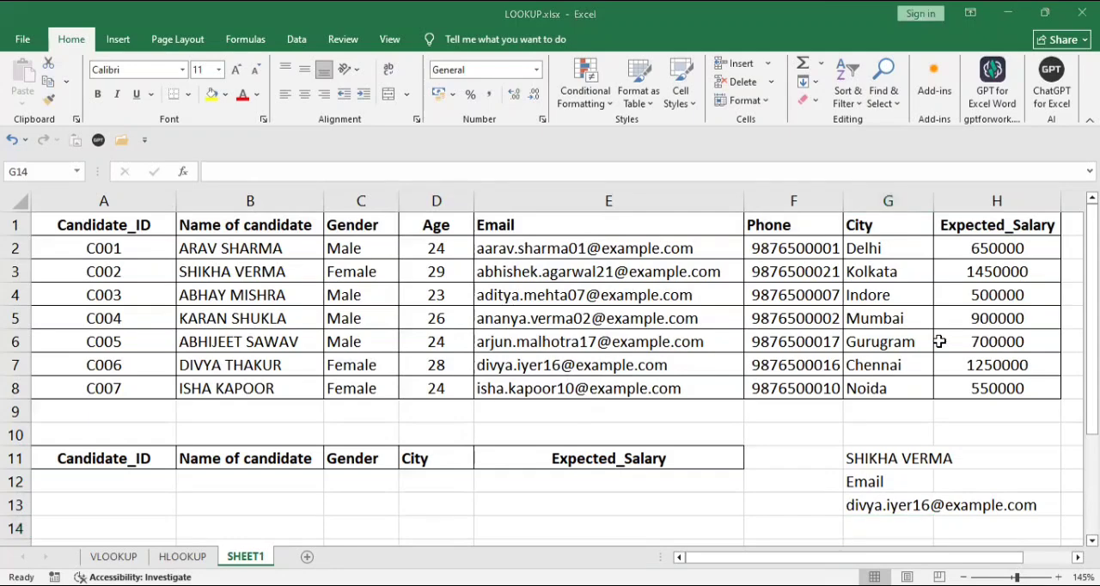
# Clear the three INDEX formulas from G11:G13.
pyautogui.click(858, 524)
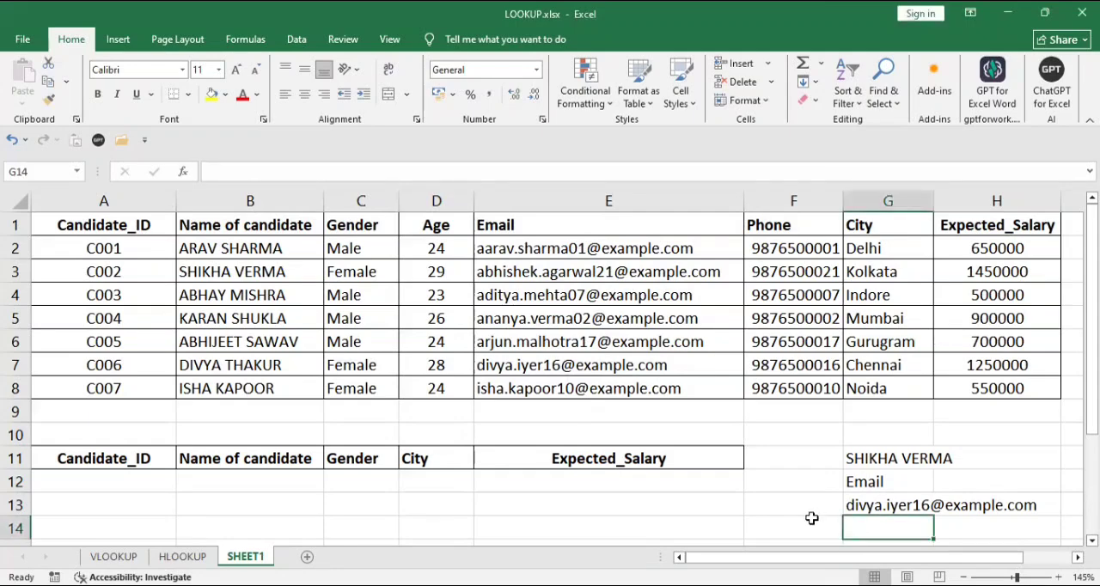
pyautogui.click(855, 459)
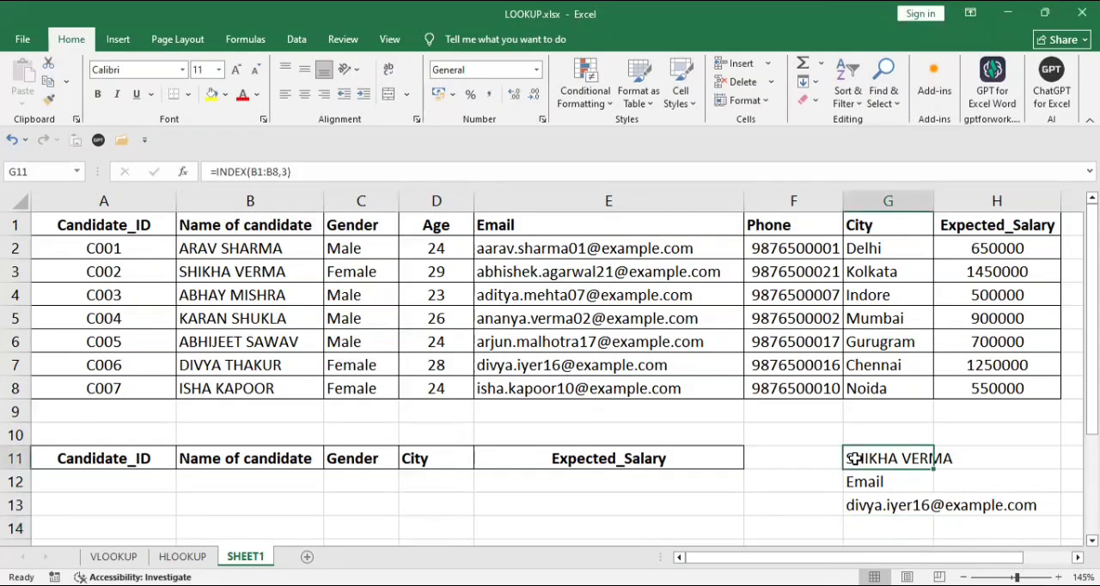
pyautogui.hotkey('shift', 'Down')
pyautogui.hotkey('shift', 'Down')
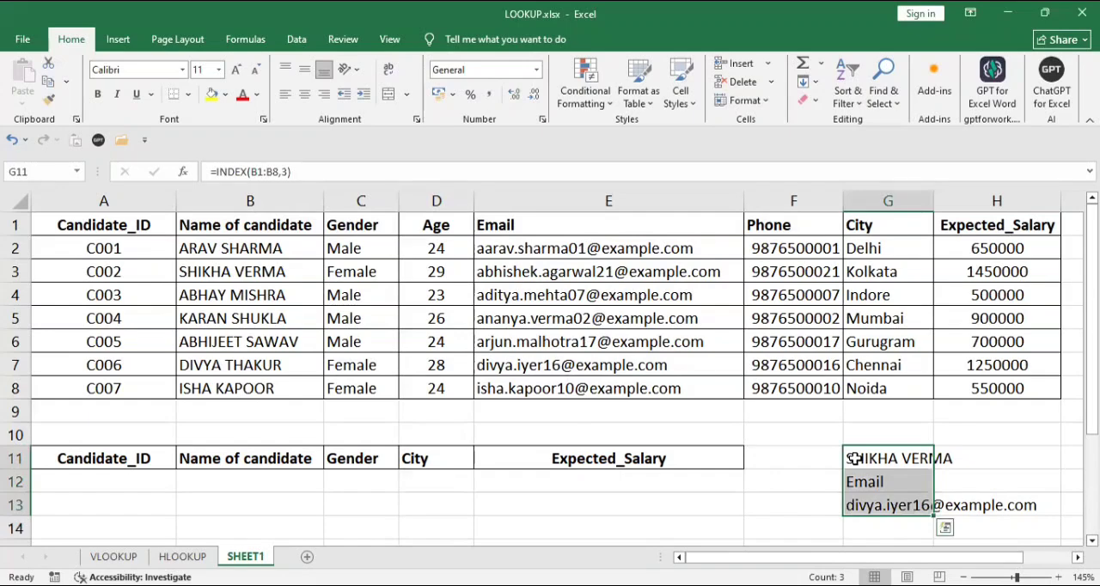
pyautogui.press('Delete')
# Start a MATCH formula in G11 with G2, the city Delhi, as the lookup value.
pyautogui.click(855, 458)
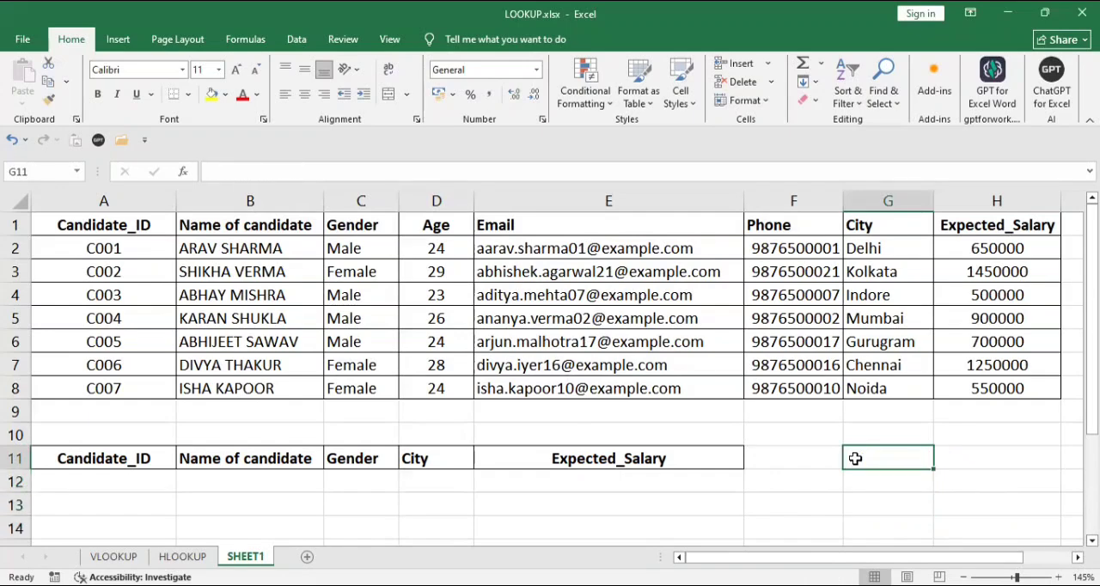
pyautogui.write('=m')
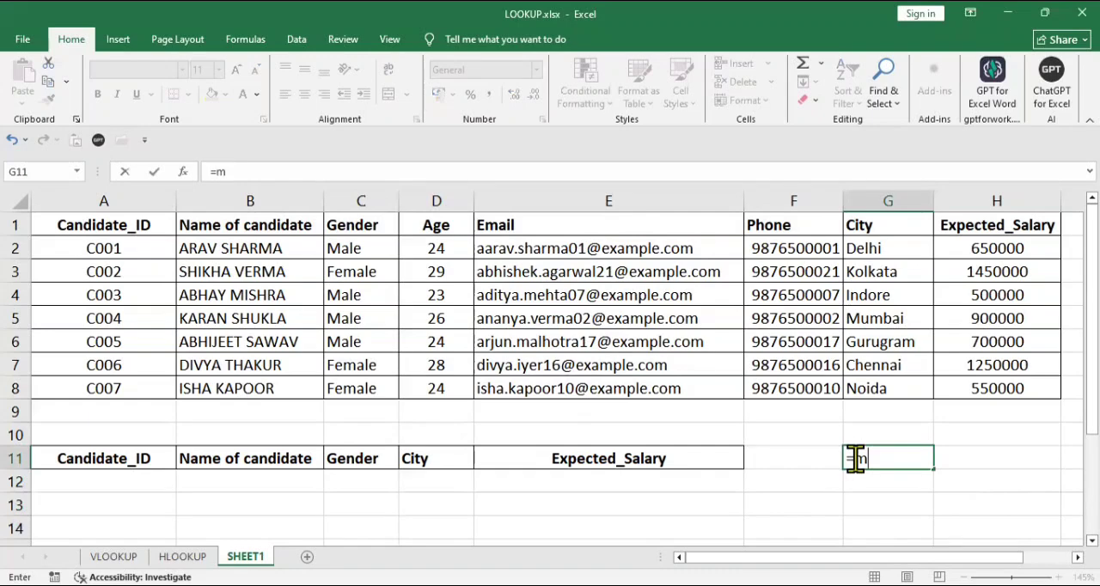
pyautogui.press('Tab')
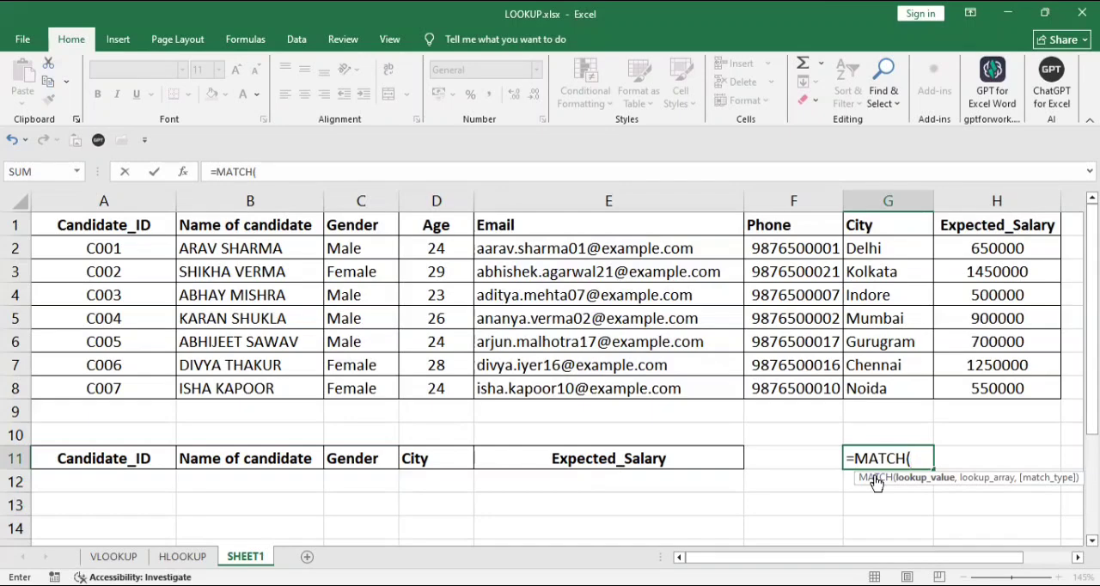
pyautogui.hotkey('ctrl', 'Up')
pyautogui.hotkey('ctrl', 'Up')
pyautogui.press('Down')
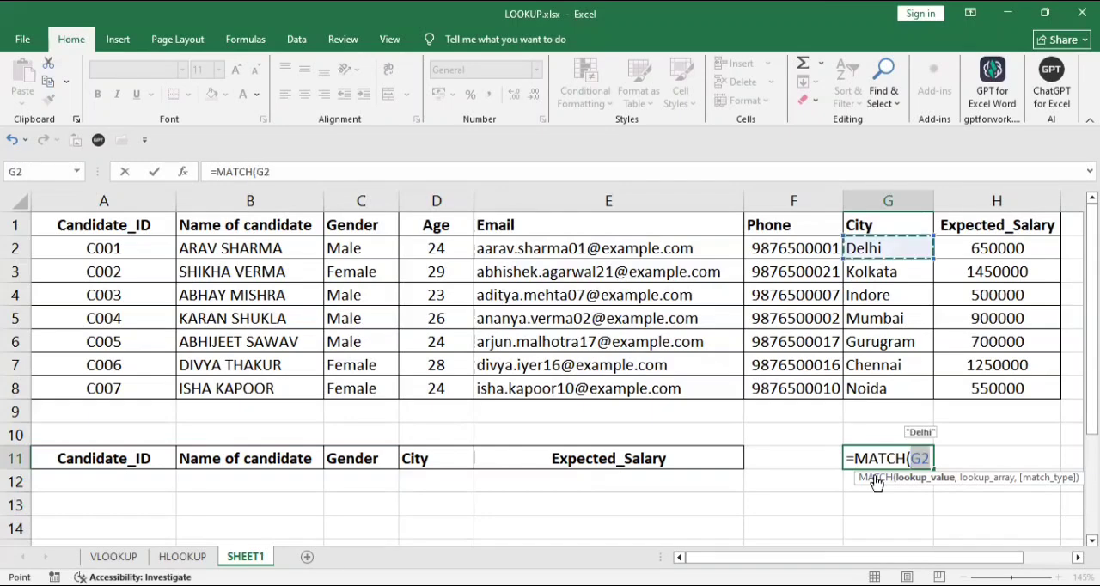
pyautogui.write(',')
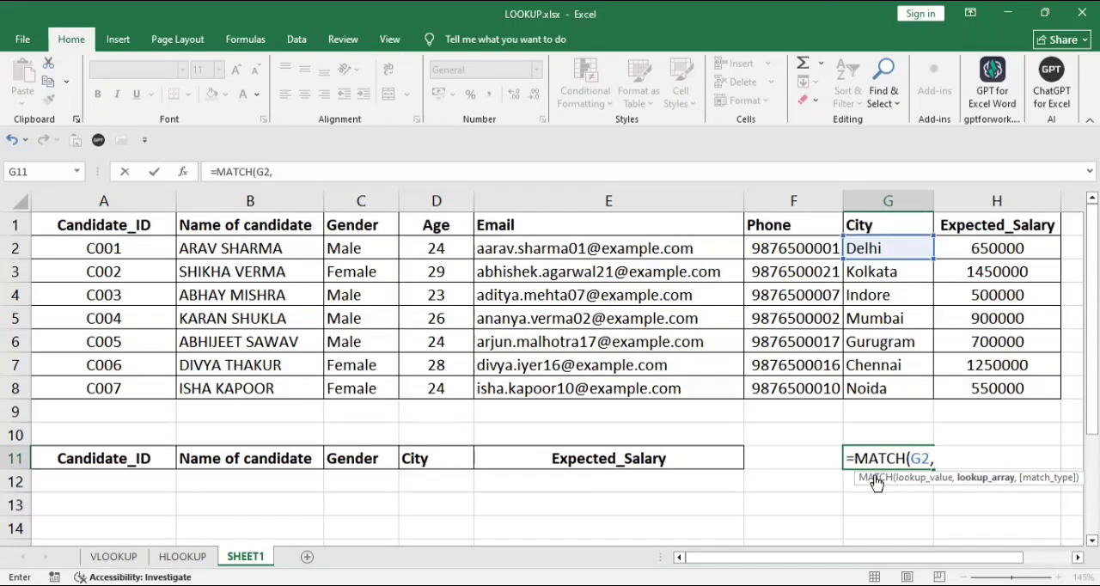
# Complete the MATCH formula in G11 with the City range G1:G8 as lookup array and match type 0 for an exact match.
pyautogui.hotkey('ctrl', 'Up')
pyautogui.hotkey('ctrl', 'Up')
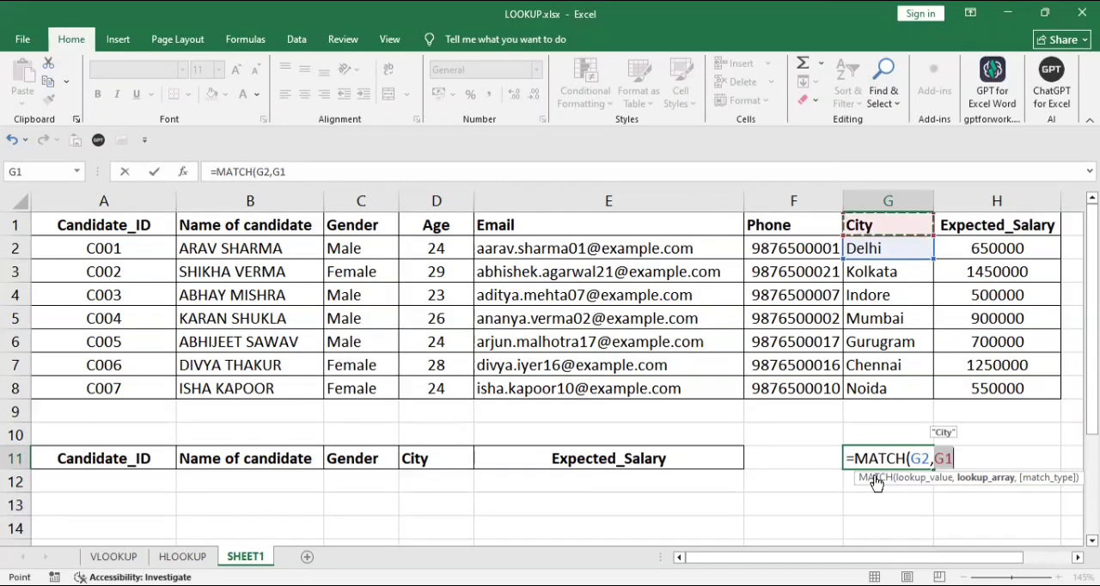
pyautogui.hotkey('shift', 'Down')
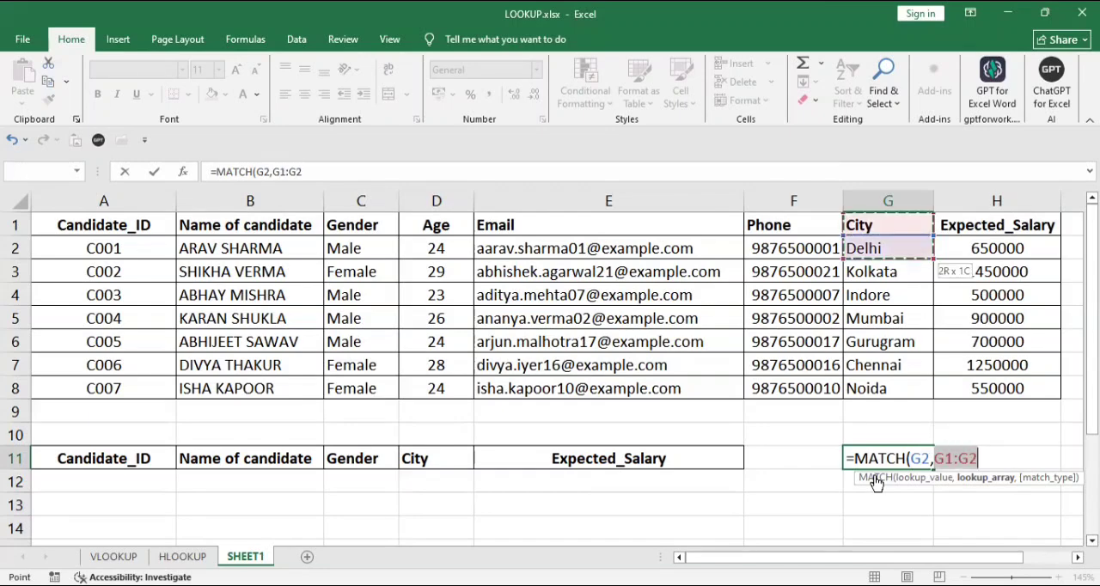
pyautogui.hotkey('ctrl', 'shift', 'Down')
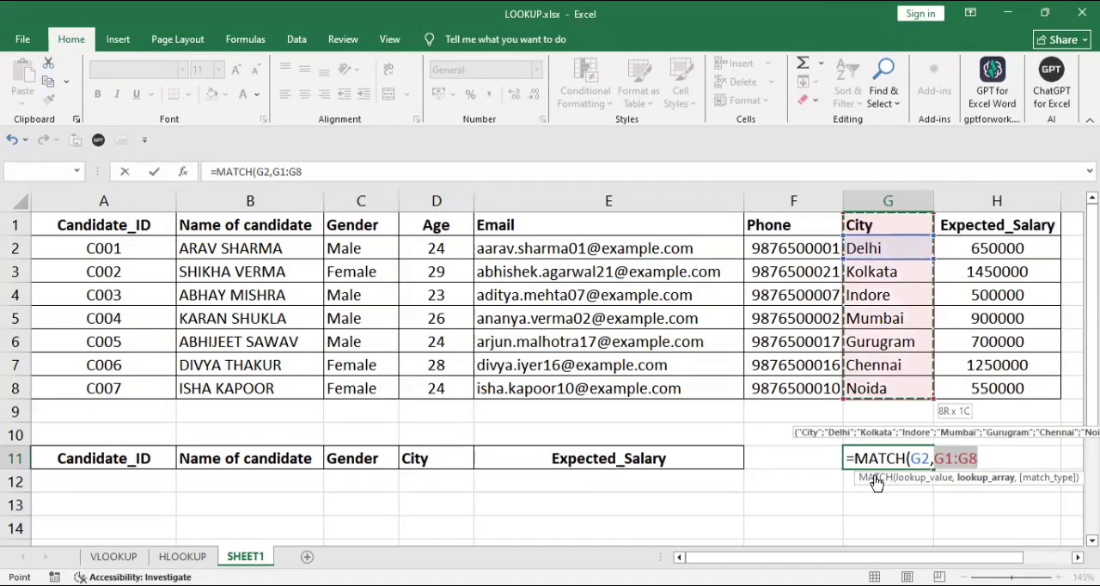
pyautogui.write(',')
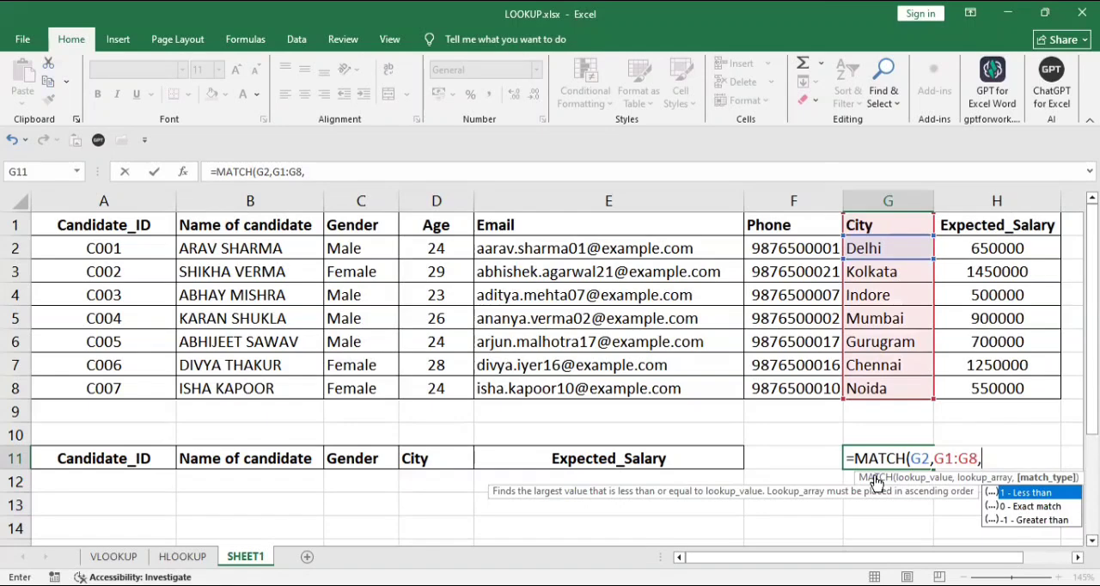
pyautogui.press('BackSpace')
pyautogui.write('0')
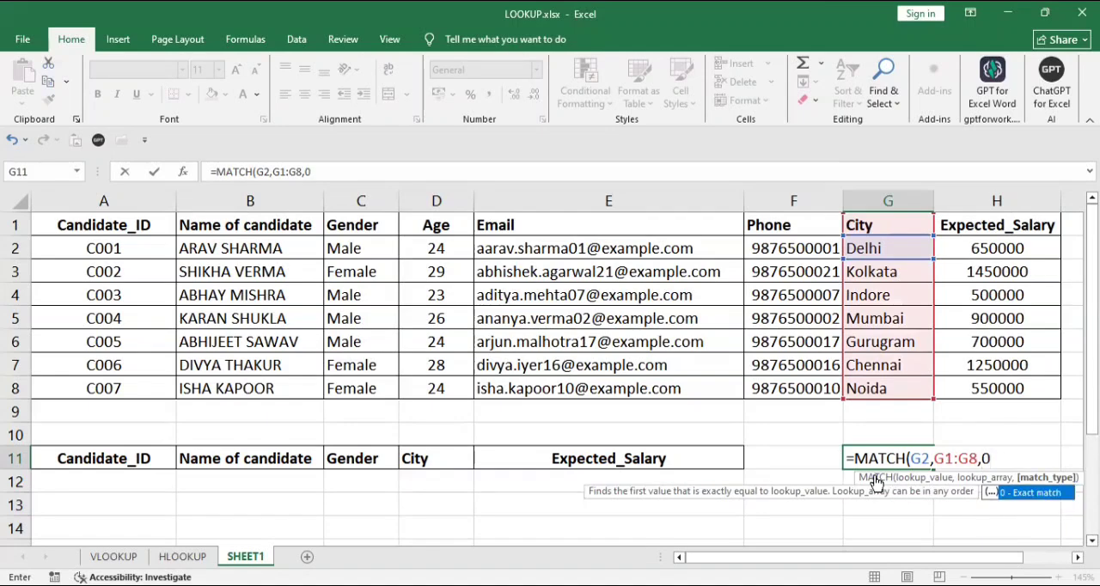
pyautogui.write(')')
pyautogui.press('Return')
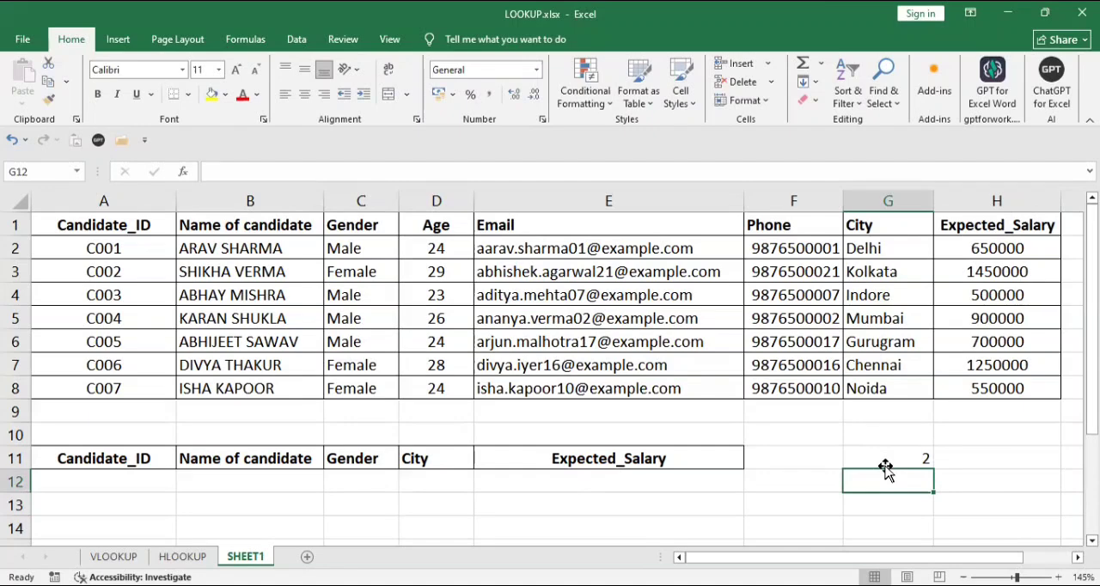
pyautogui.click(885, 464)
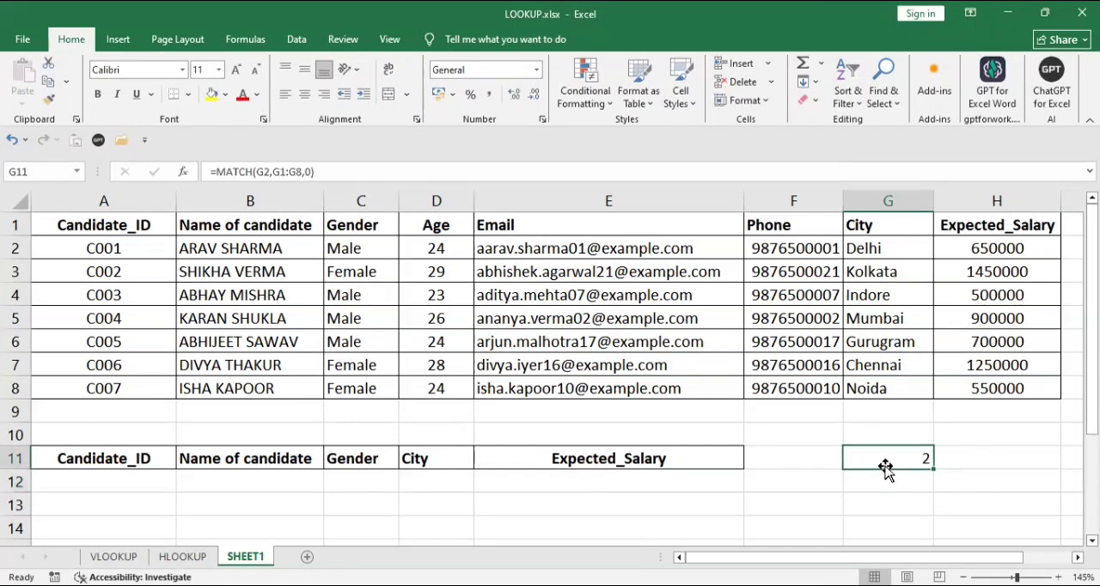
# Clear the MATCH formula from G11 and rename the SHEET1 worksheet as INDEX & MATCH.
pyautogui.press('Delete')
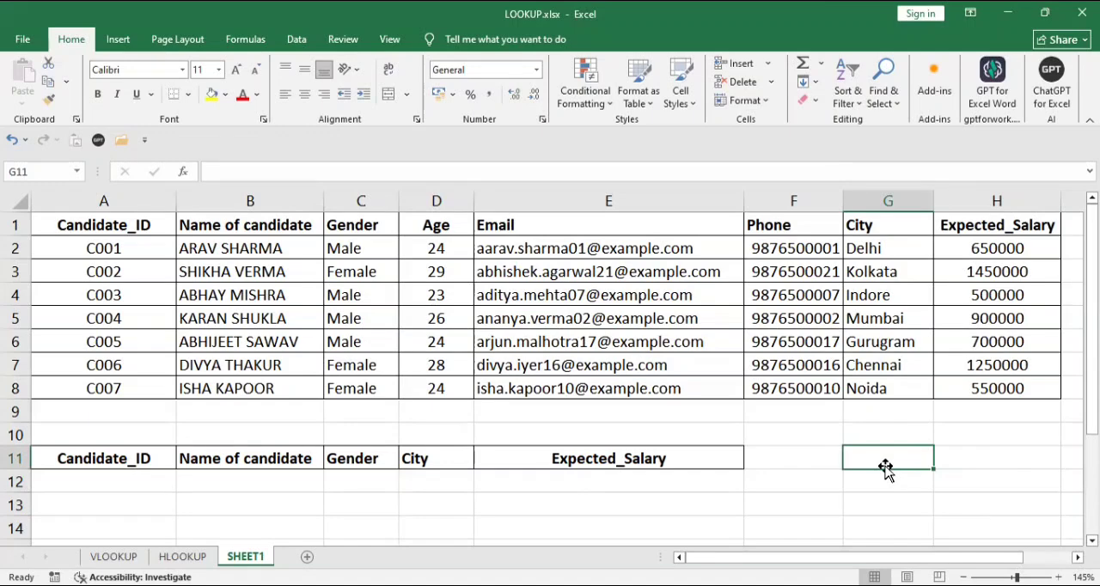
pyautogui.doubleClick(246, 557)
pyautogui.write('INDEX & MATCH')
pyautogui.press('Return')
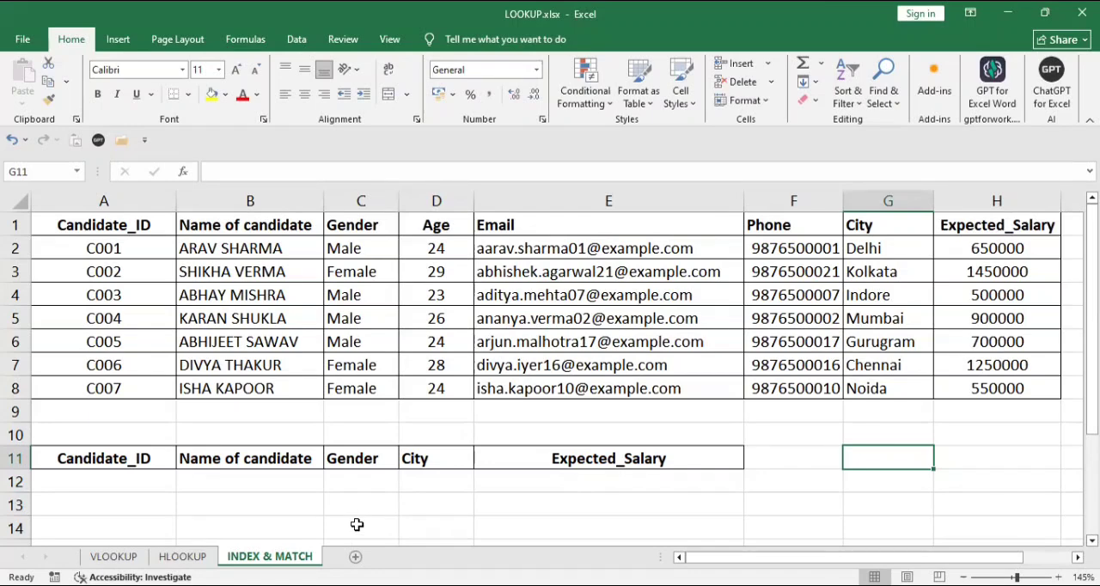
# Add a List data validation to A12 with the candidate IDs in $A$2:$A$8 as its source.
pyautogui.click(139, 480)
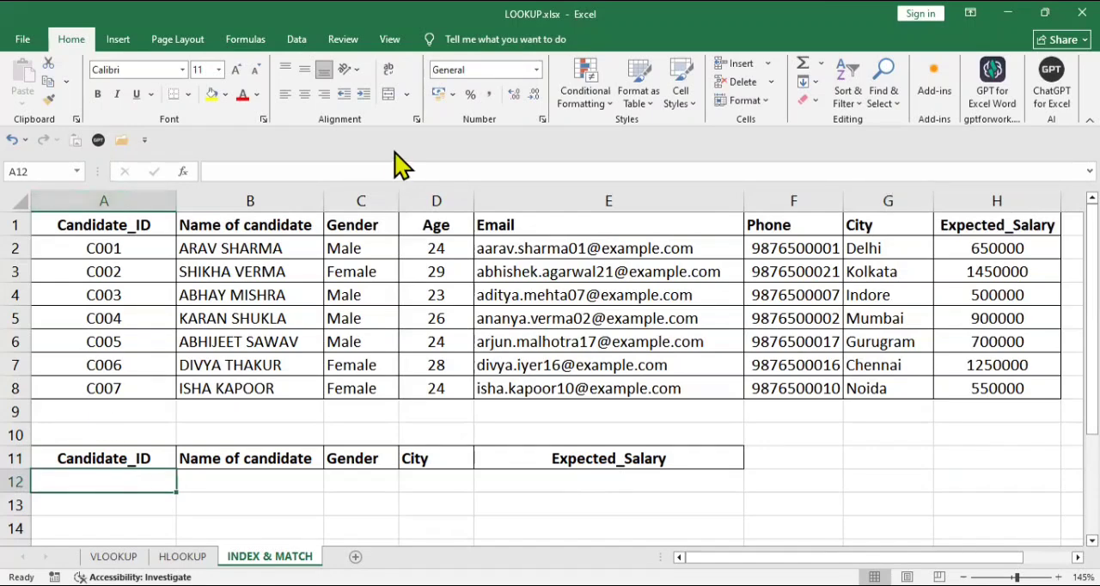
pyautogui.click(297, 38)
pyautogui.click(706, 102)
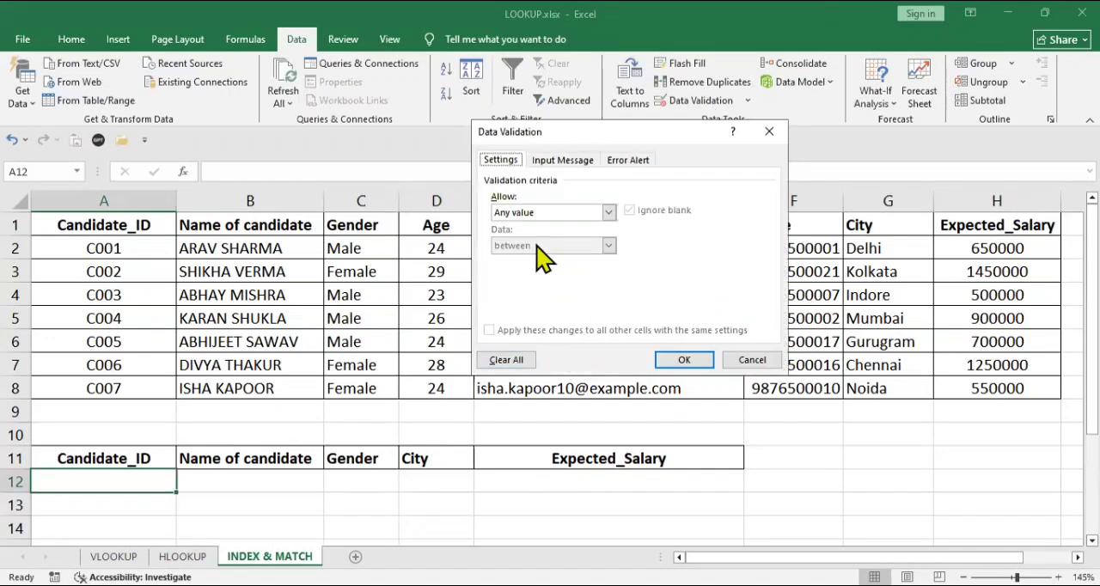
pyautogui.click(609, 212)
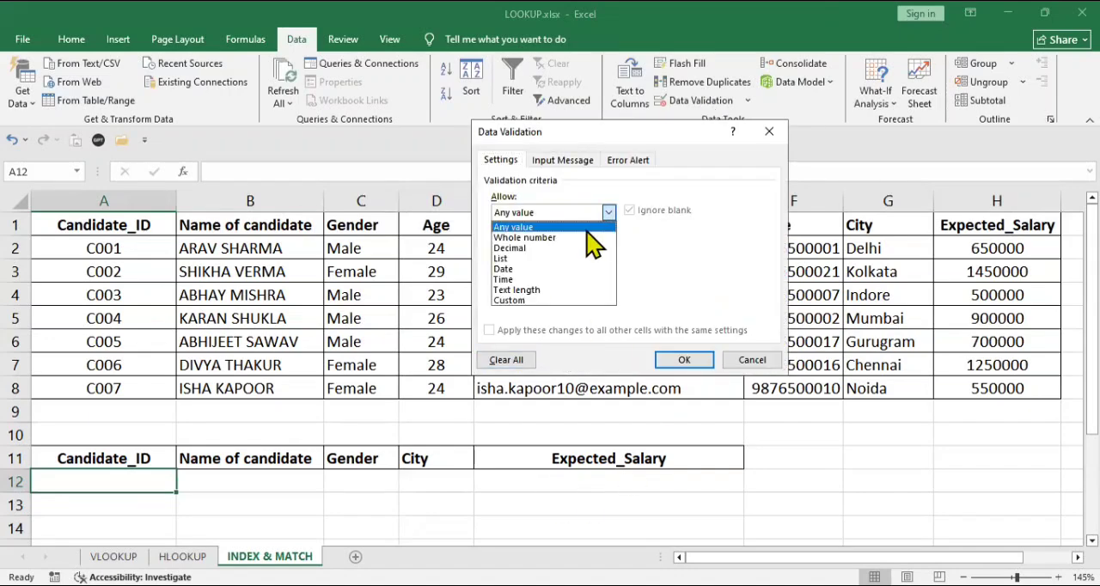
pyautogui.click(541, 254)
pyautogui.click(533, 277)
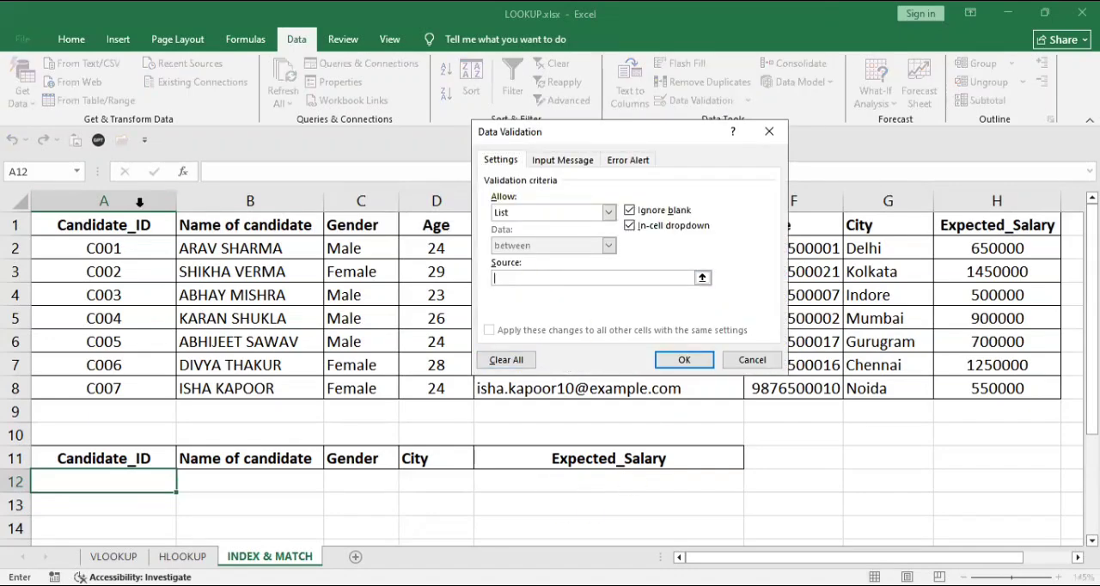
pyautogui.moveTo(115, 248); pyautogui.dragTo(121, 391)
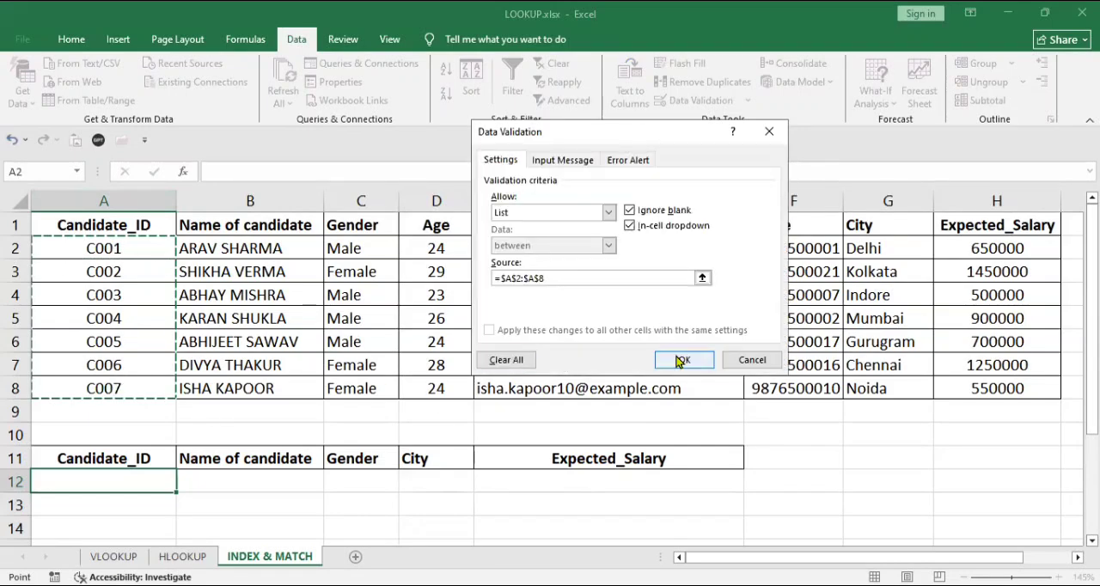
pyautogui.click(676, 355)
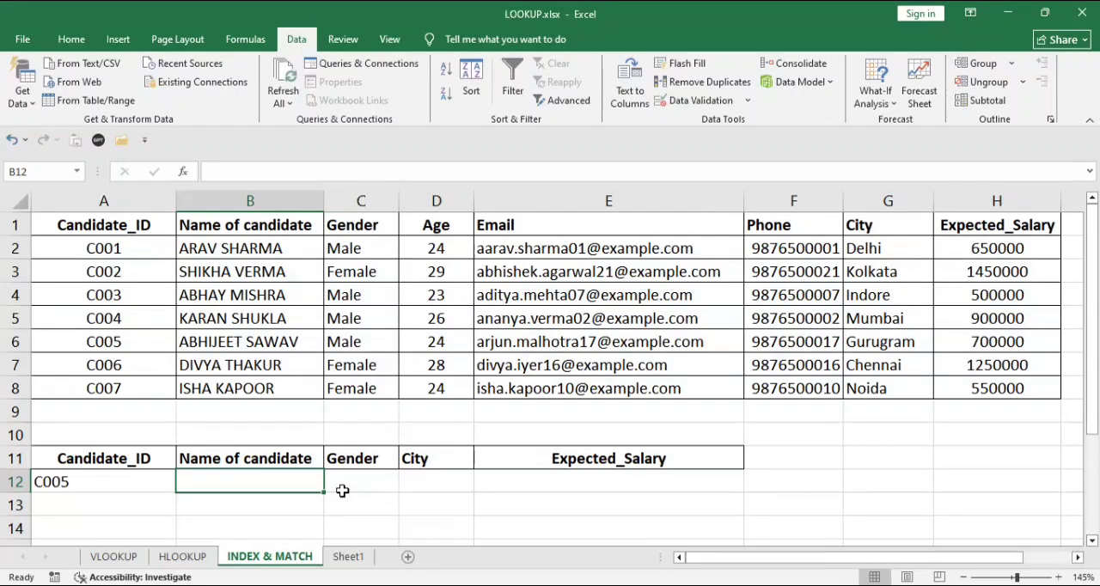
# Start an INDEX formula in B12 with the whole candidate table A1:H8 as the array.
pyautogui.write('=I')
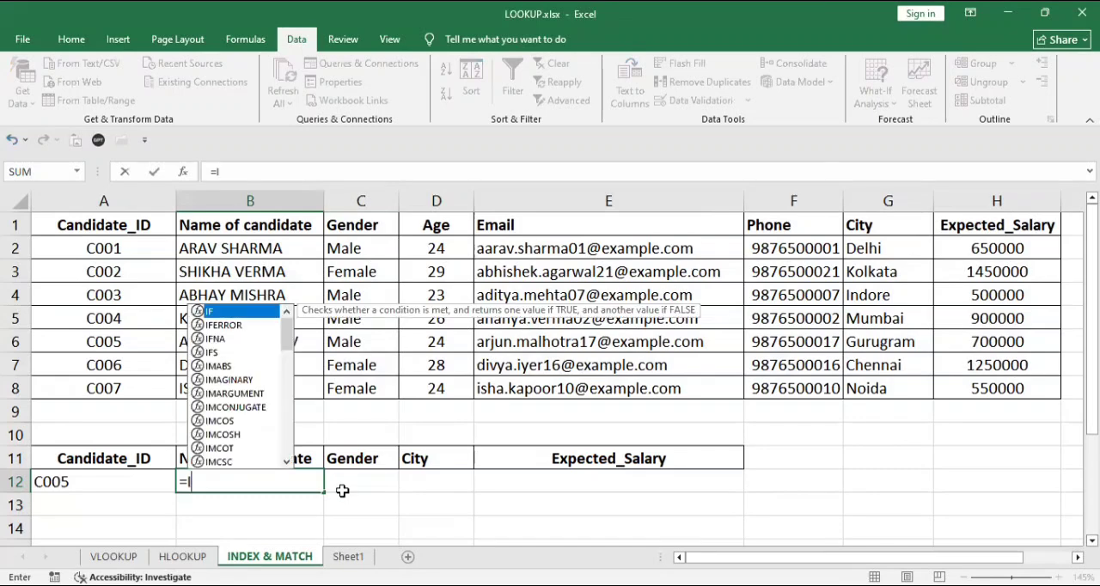
pyautogui.write('NDEX(')
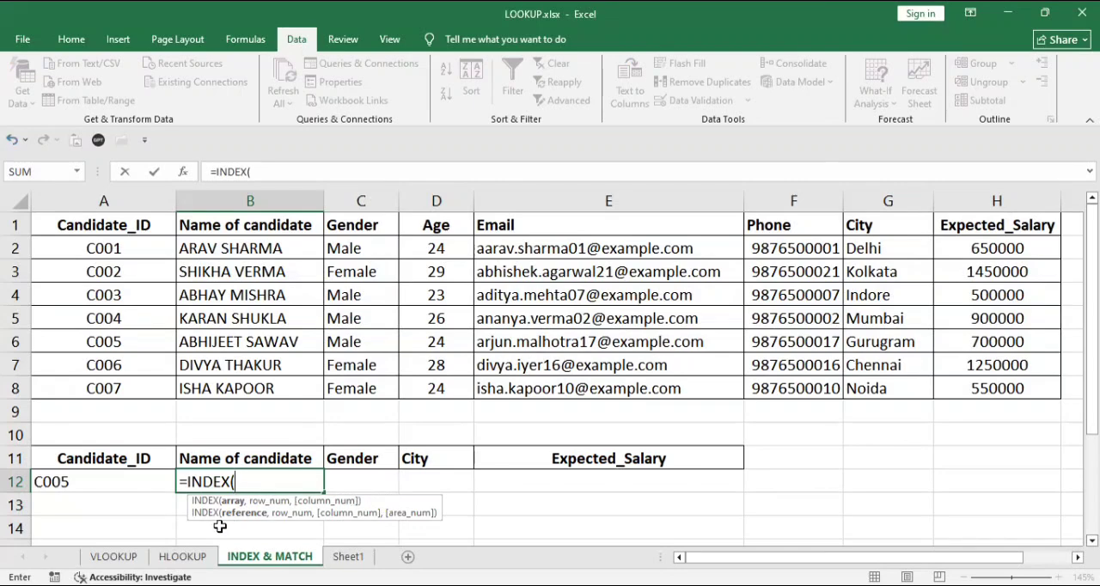
pyautogui.click(97, 225)
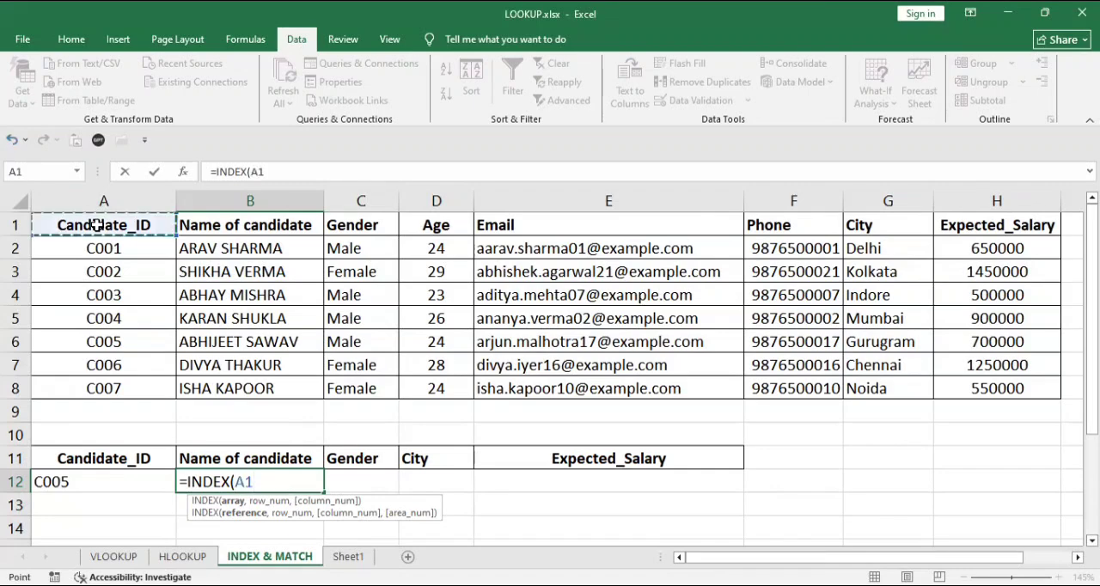
pyautogui.hotkey('ctrl', 'shift', 'Right')
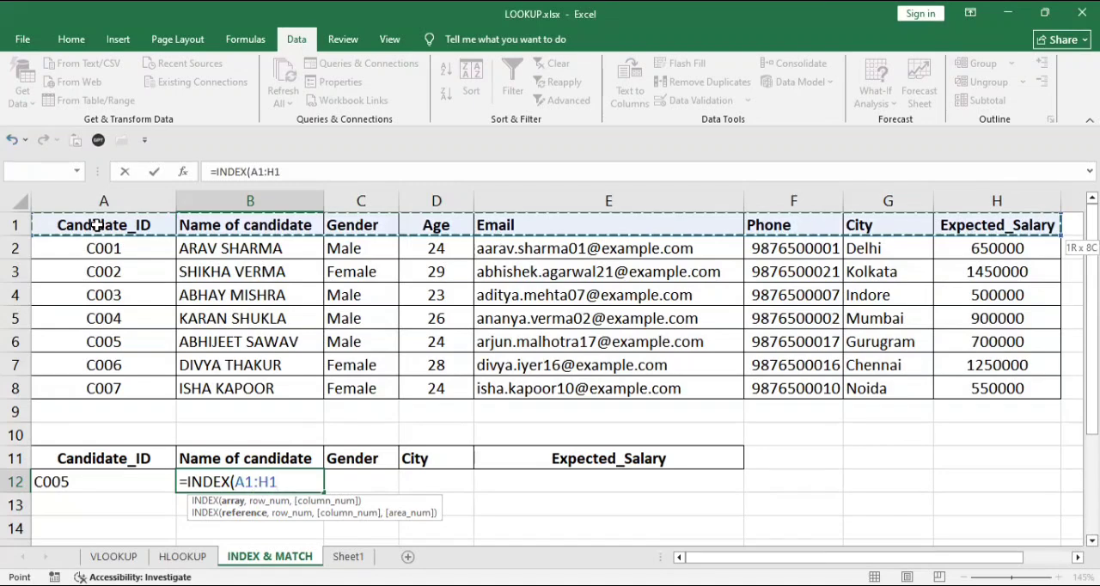
pyautogui.hotkey('ctrl', 'shift', 'Down')
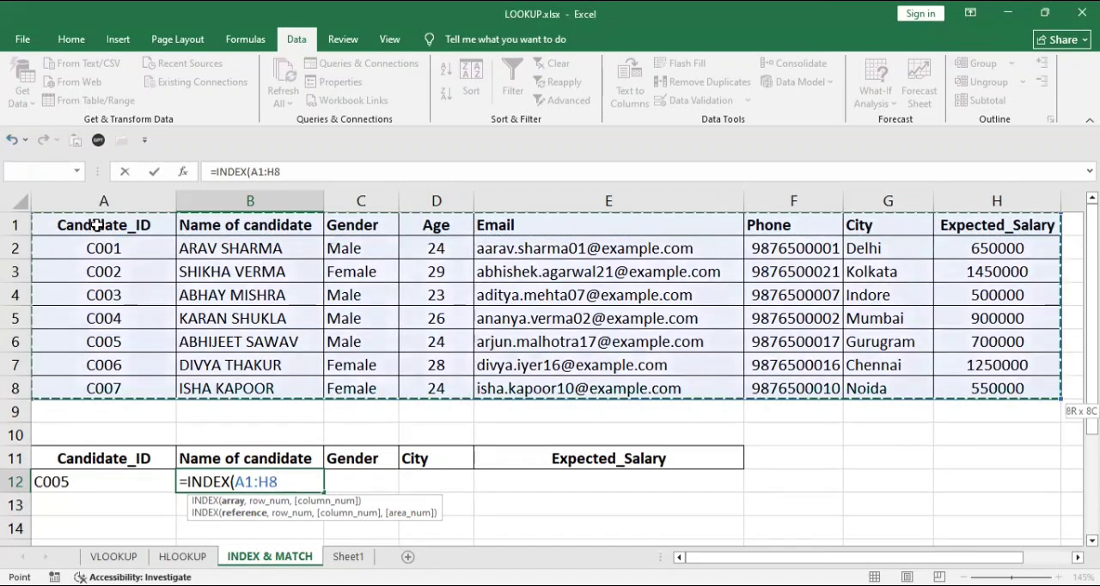
pyautogui.write(',')
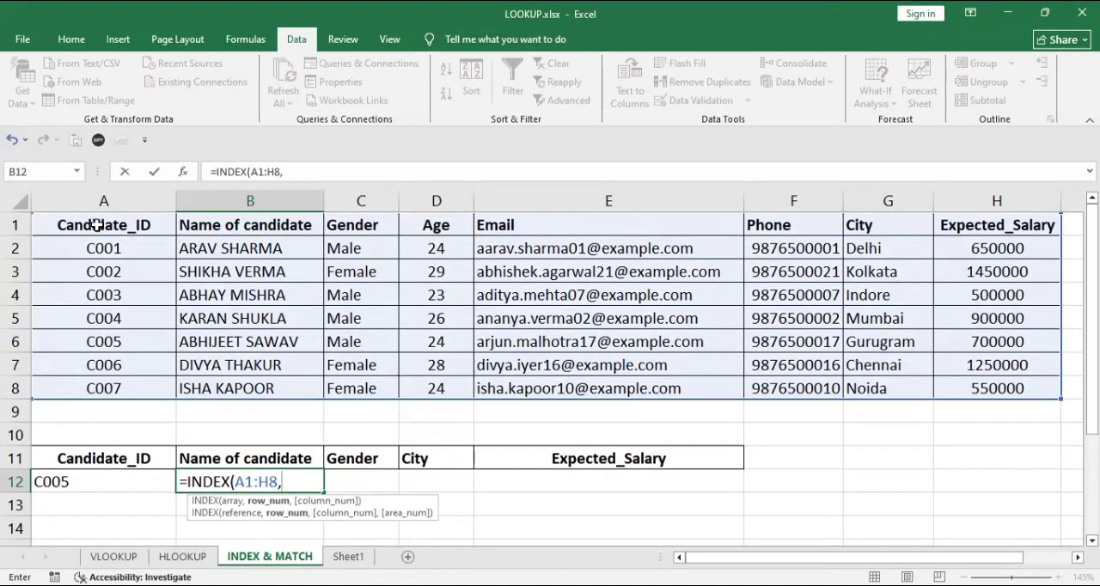
# Add MATCH(A12,A1:A8,0) as the row number argument of the INDEX formula in B12.
pyautogui.write('M')
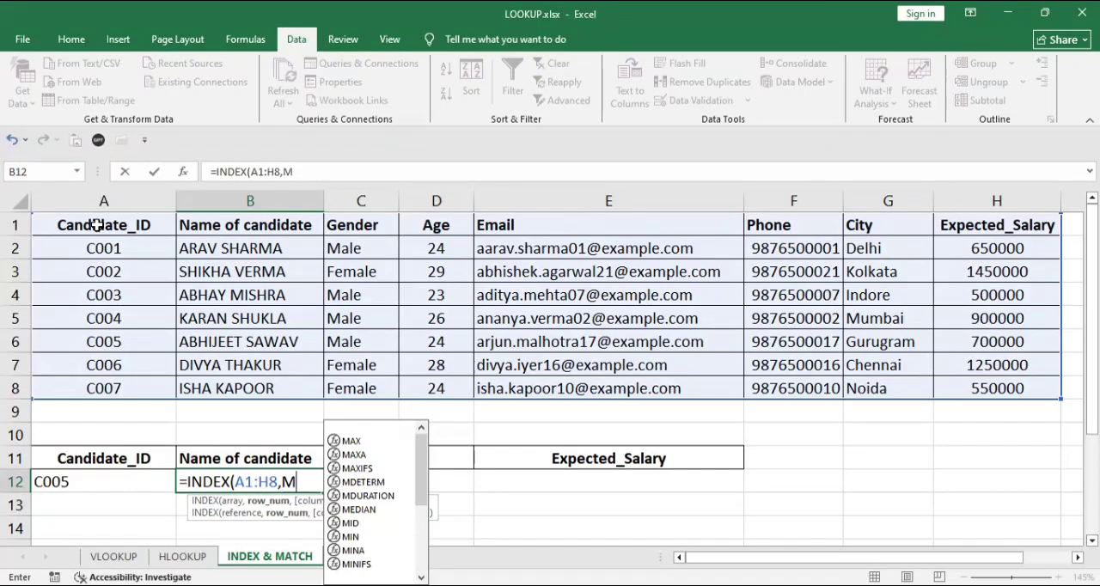
pyautogui.write('ATCH')
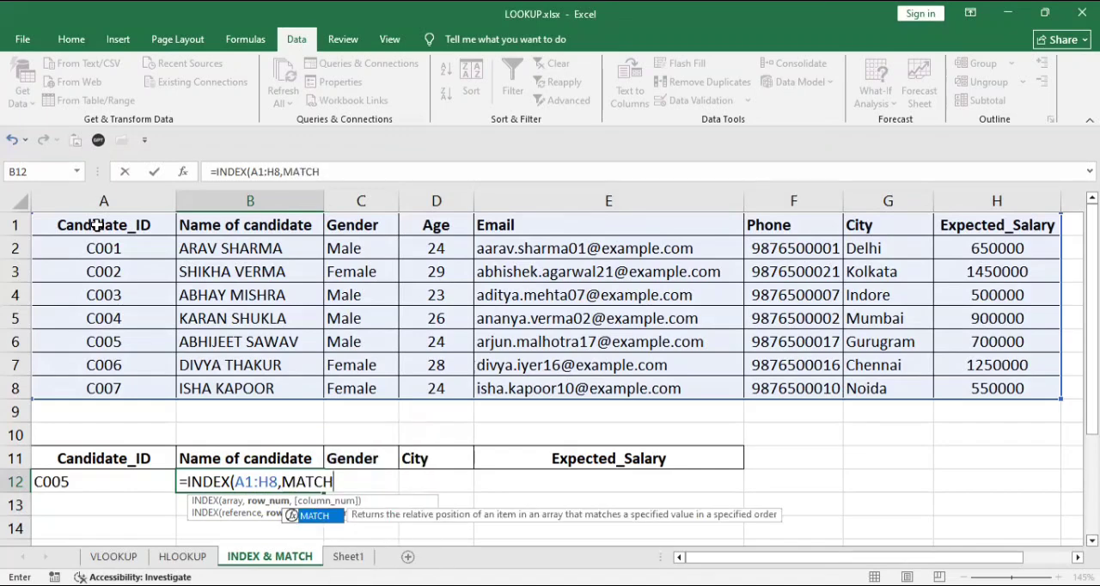
pyautogui.write('(')
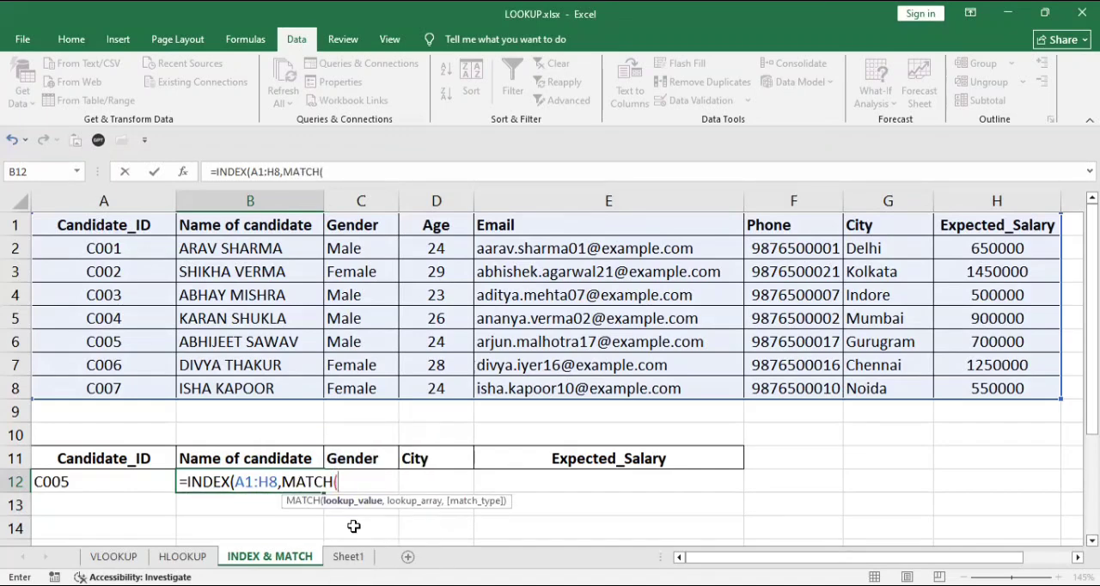
pyautogui.click(151, 483)
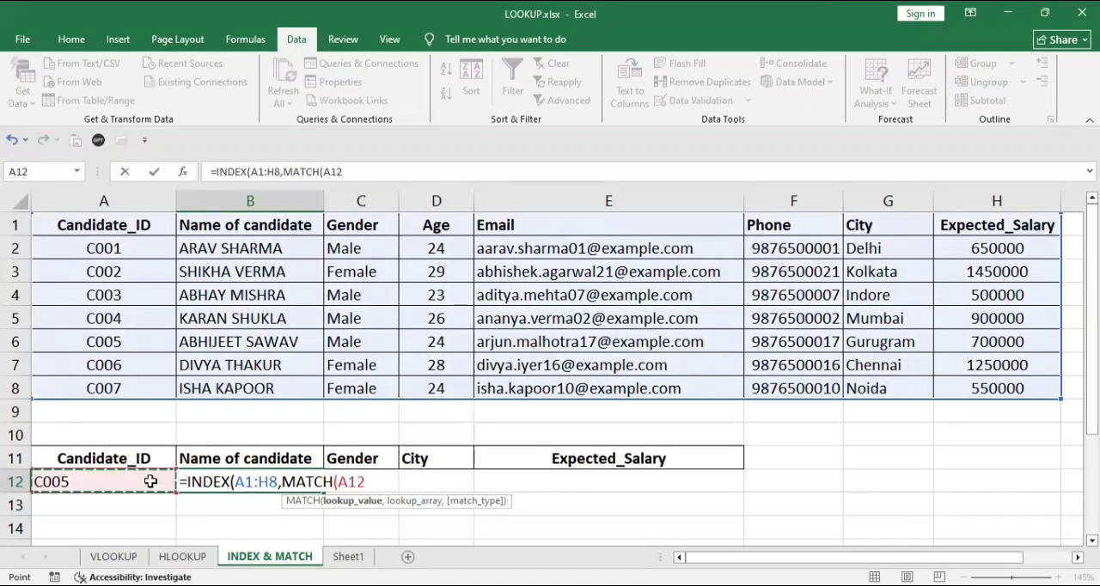
pyautogui.write(',')
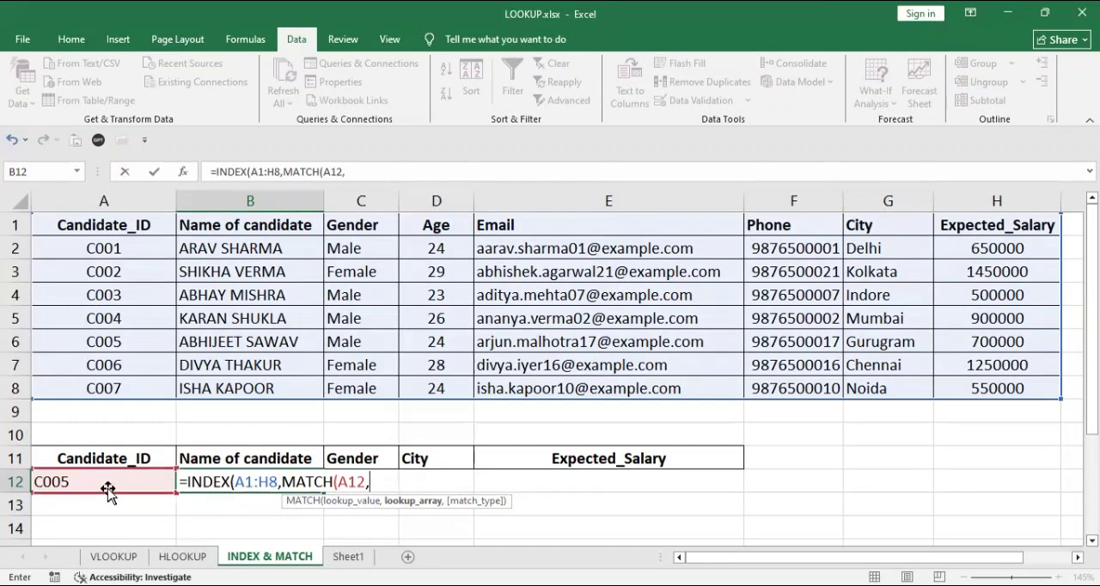
pyautogui.click(112, 220)
pyautogui.write(':A8')
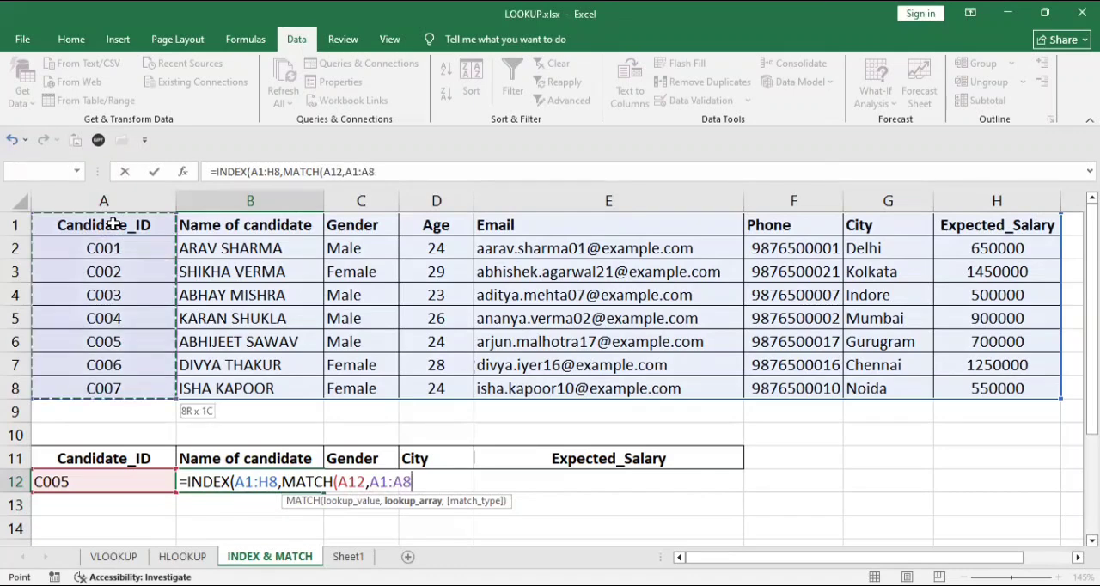
pyautogui.write(',')
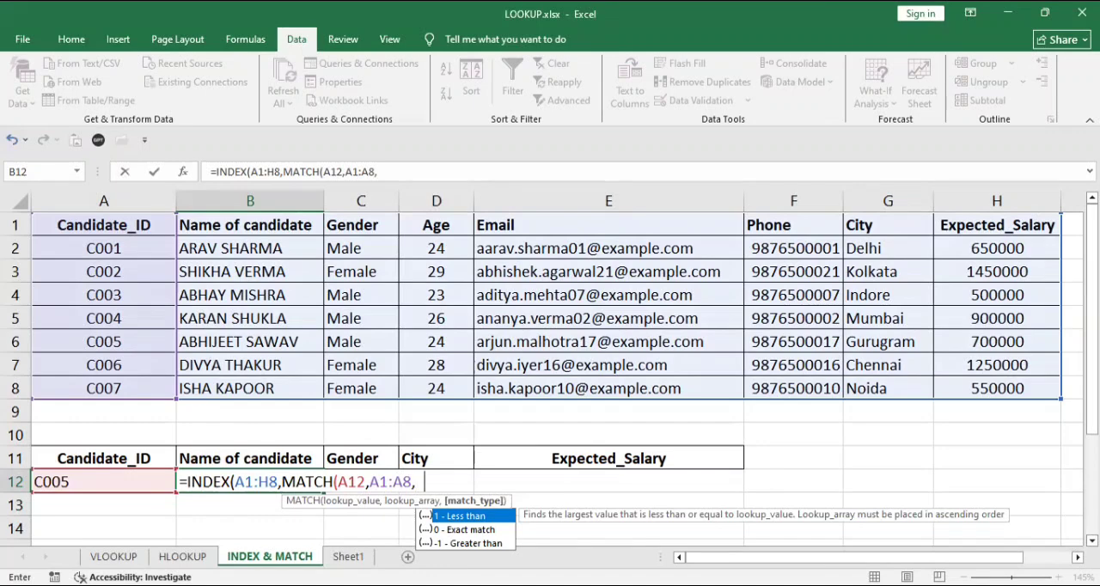
pyautogui.doubleClick(462, 530)
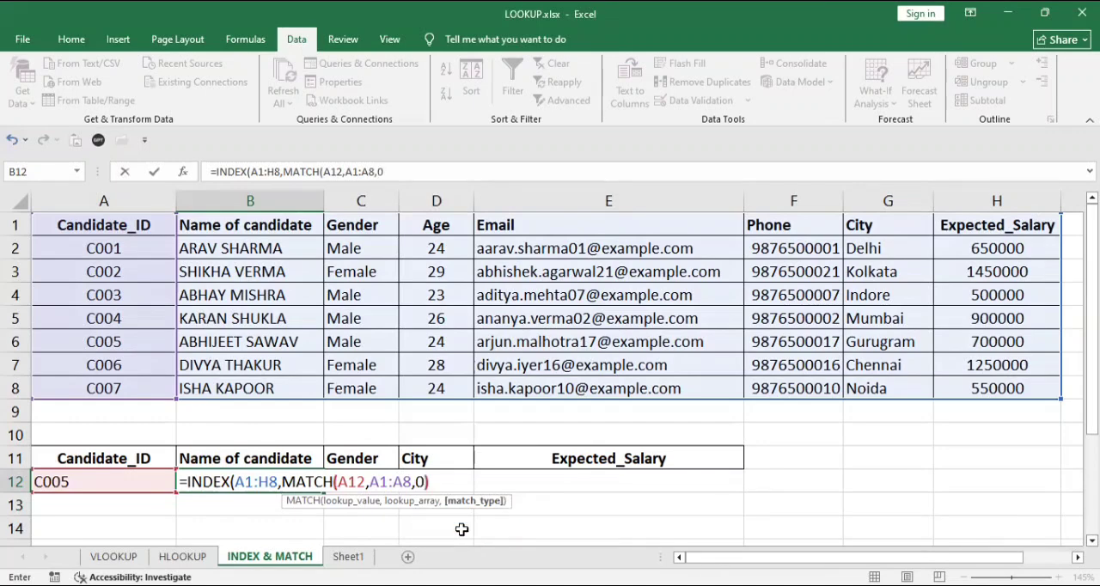
pyautogui.write('),')
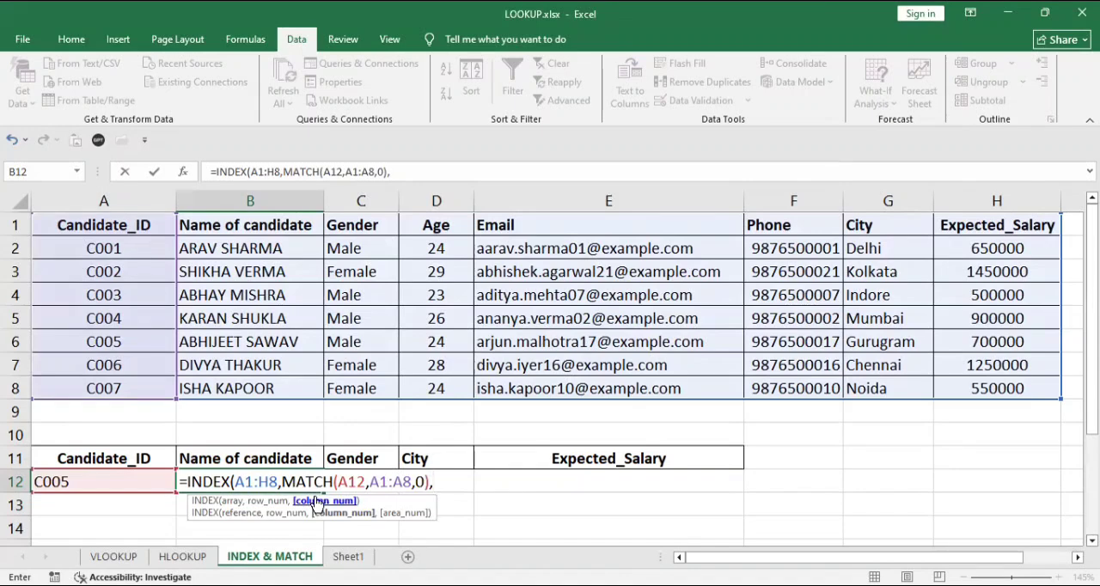
pyautogui.write('MATCH(')
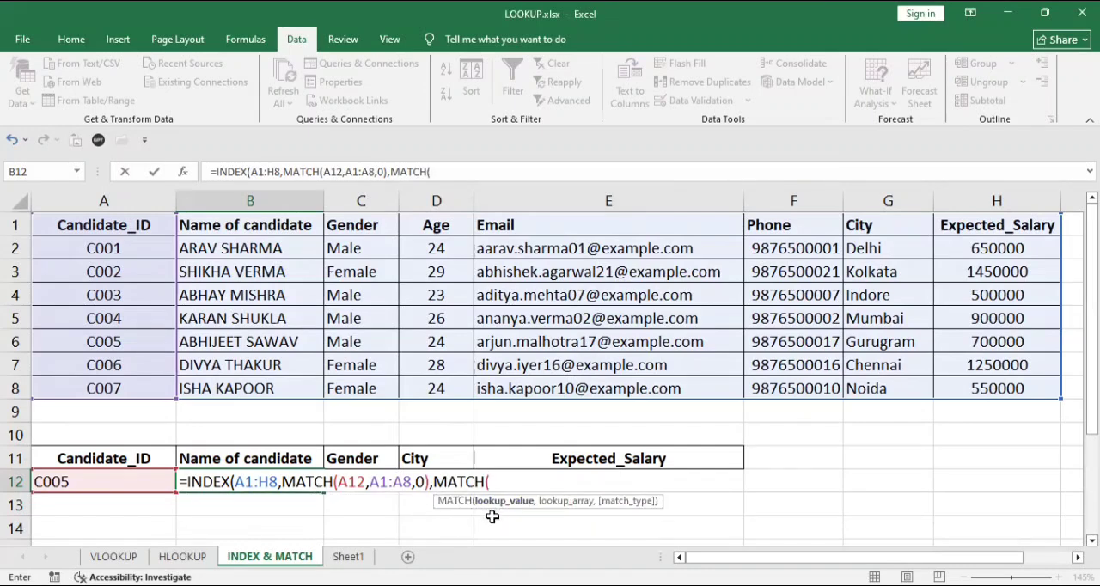
# Complete the INDEX formula in B12 with MATCH(B11,A1:H1,0) as the column number argument.
pyautogui.click(264, 460)
pyautogui.write(',')
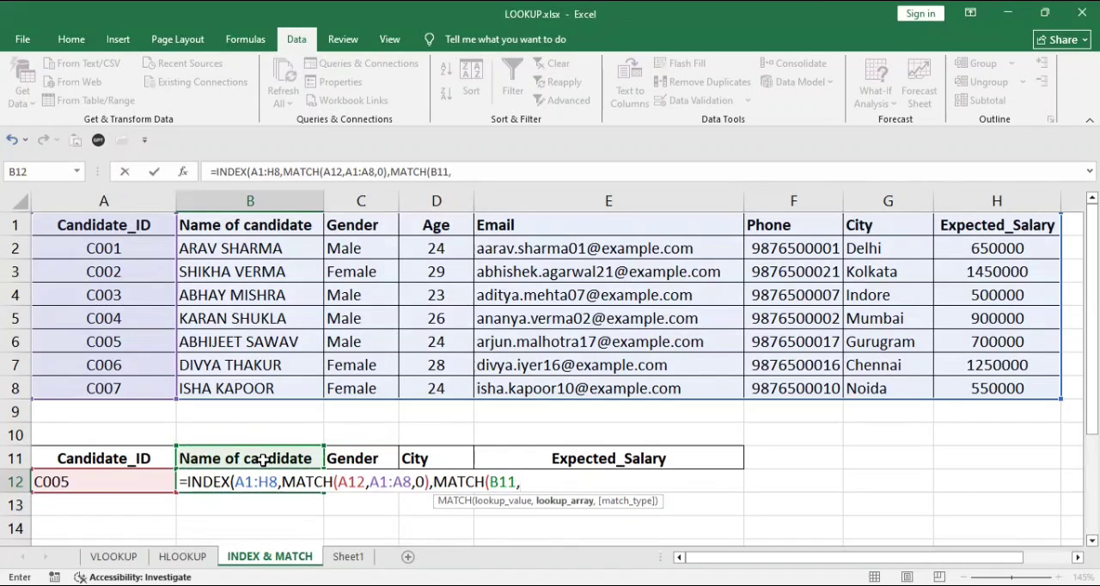
pyautogui.click(104, 224)
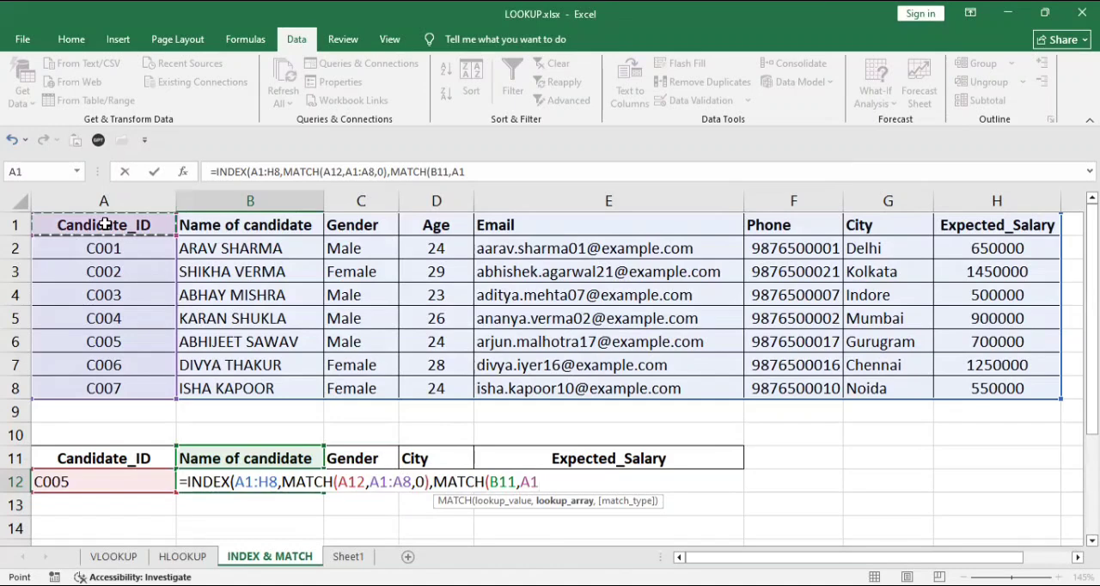
pyautogui.hotkey('ctrl', 'shift', 'Right')
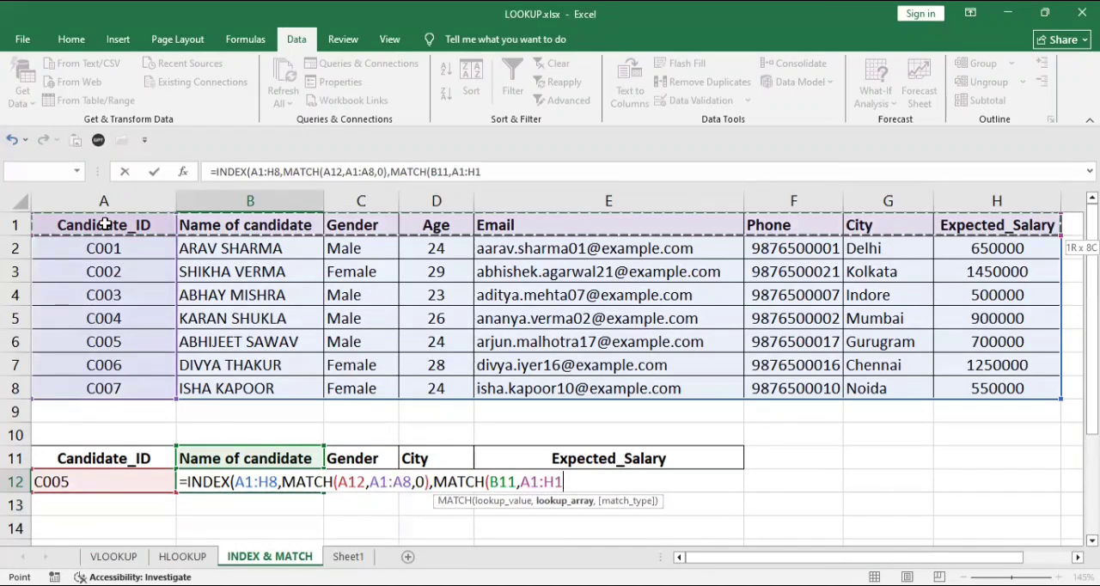
pyautogui.write(',0')
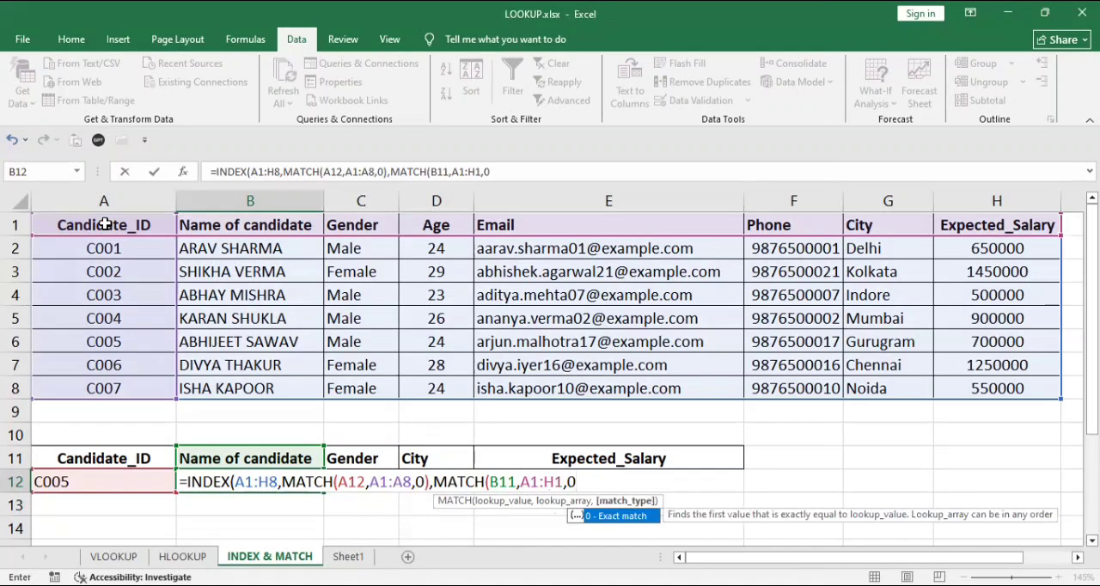
pyautogui.write(')')
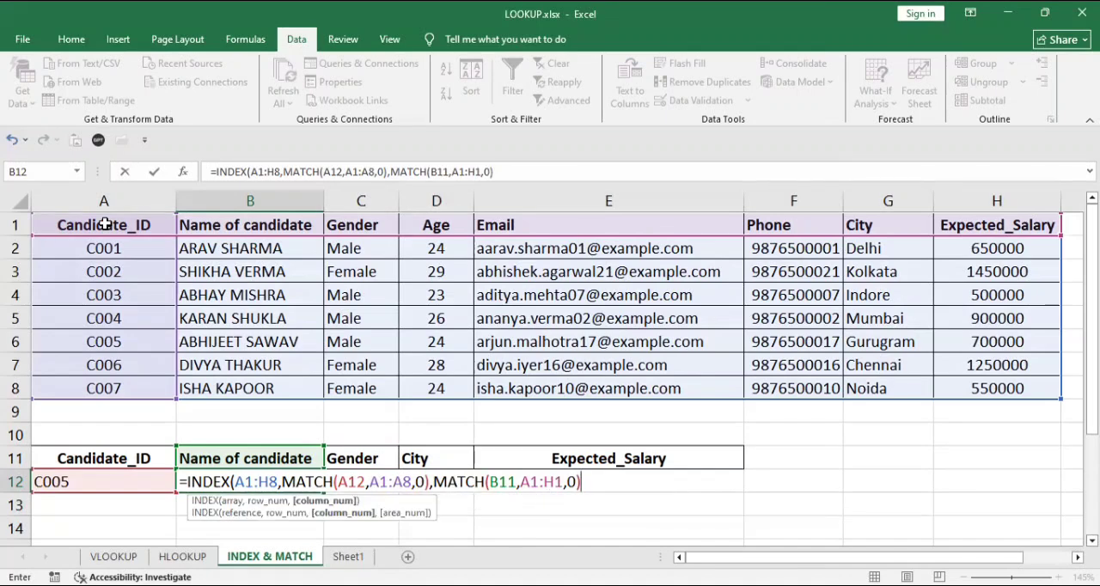
pyautogui.write(')')
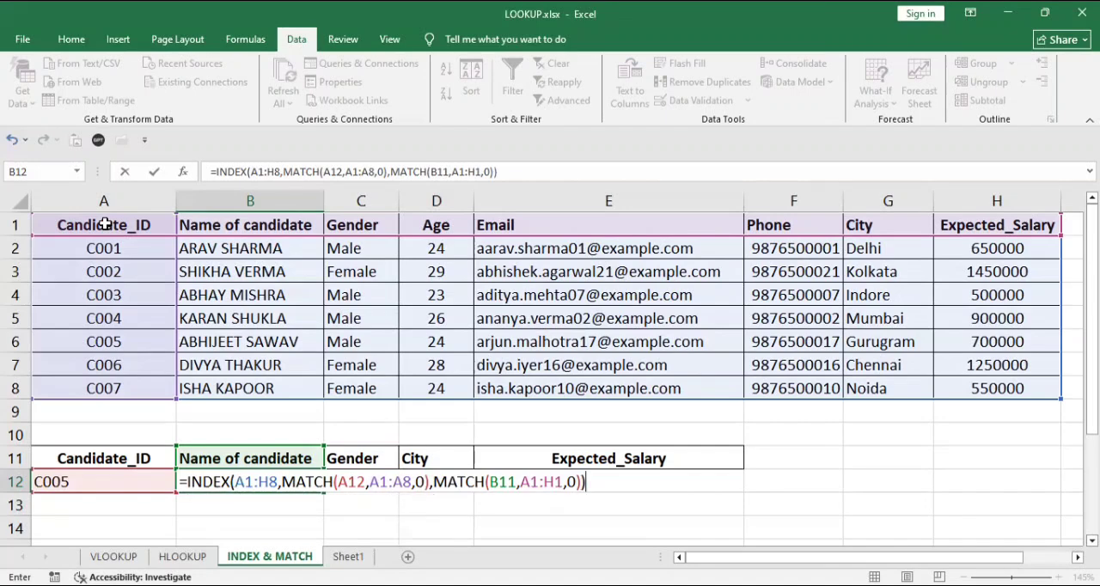
pyautogui.press('Return')
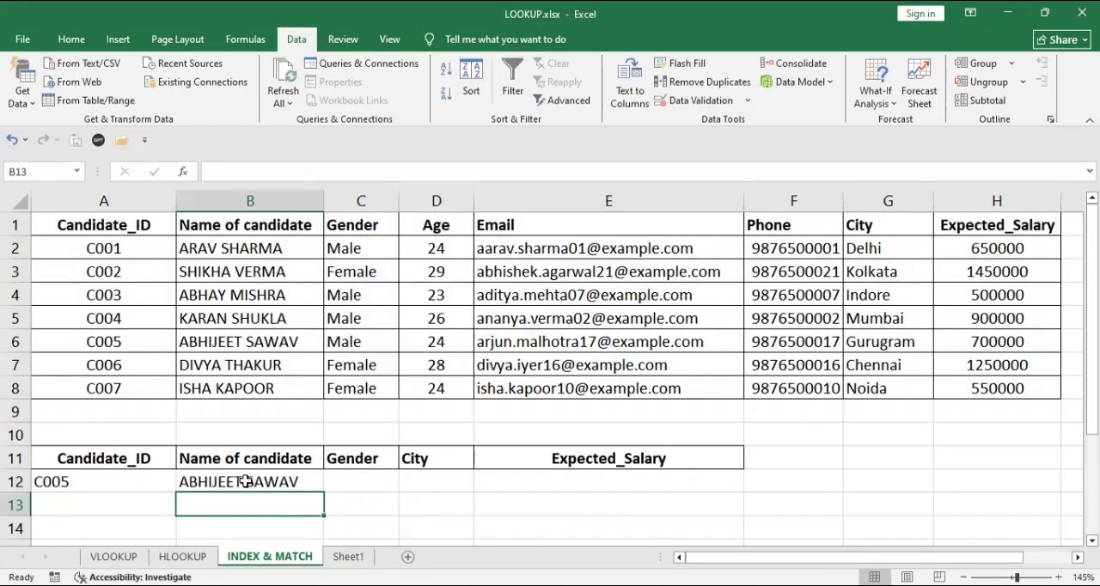
# Test the lookup by choosing the third candidate ID from the validation list in A12.
pyautogui.click(147, 484)
pyautogui.click(179, 481)
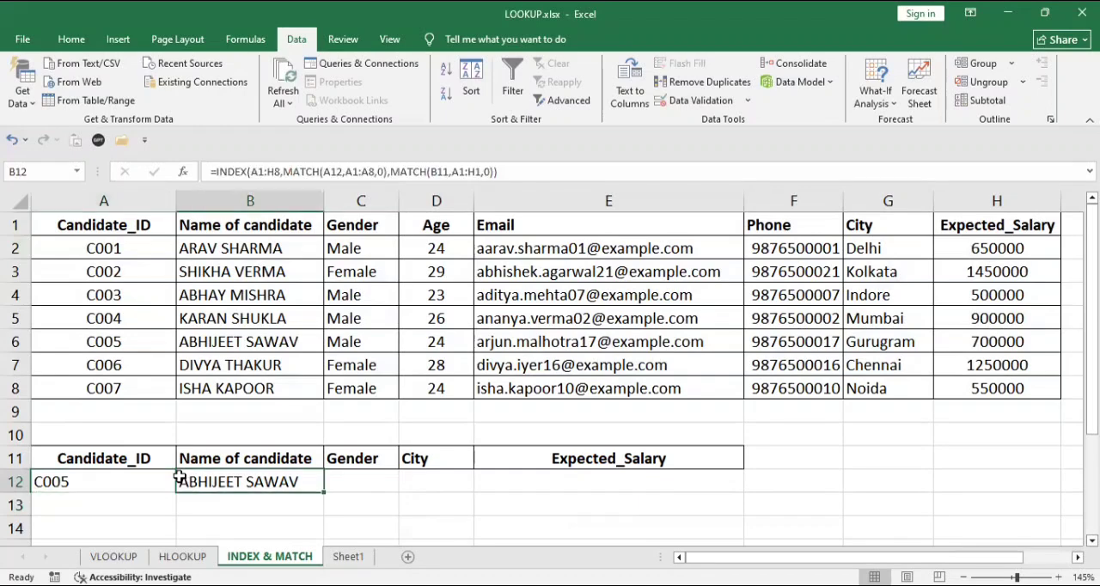
pyautogui.moveTo(148, 488)
pyautogui.mouseDown()
pyautogui.moveTo(181, 482)
pyautogui.moveTo(164, 489)
pyautogui.mouseUp()
pyautogui.click(148, 494)
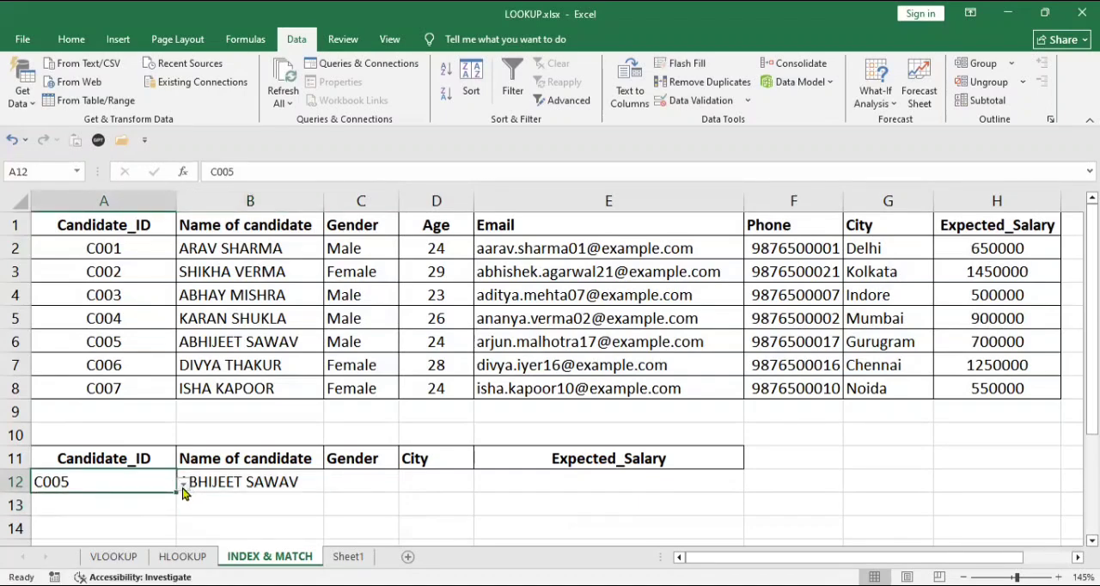
pyautogui.click(183, 486)
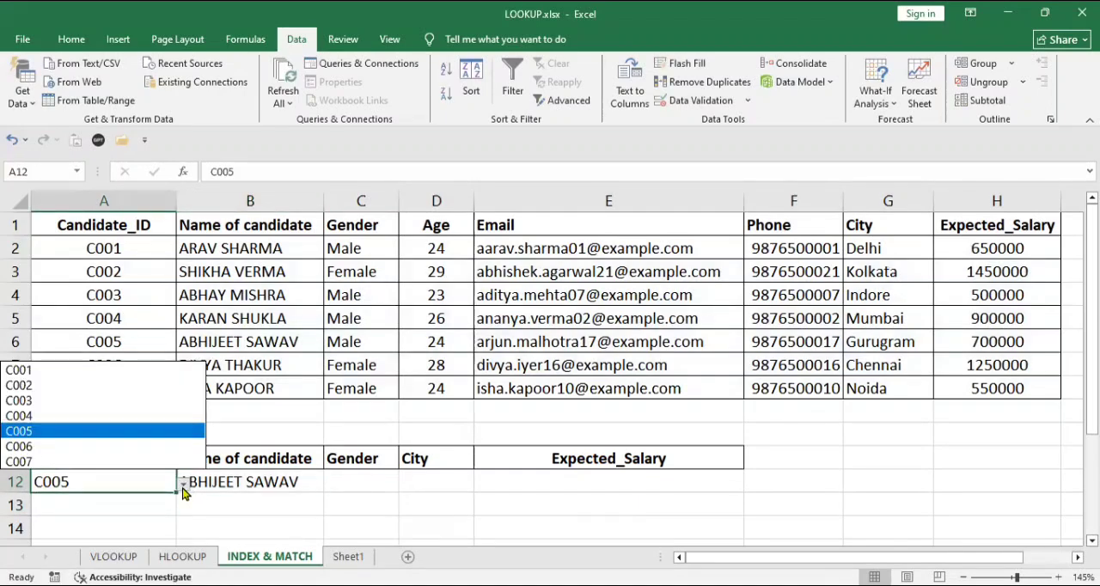
pyautogui.click(126, 402)
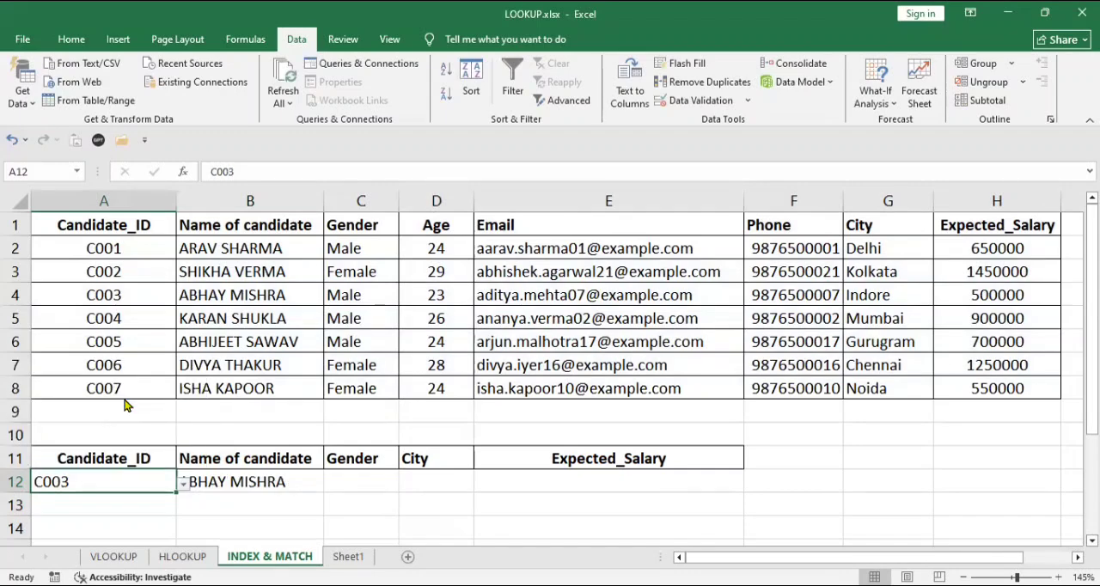
# Try to copy the B12 lookup formula with its relative references across to C12:E12.
pyautogui.click(238, 482)
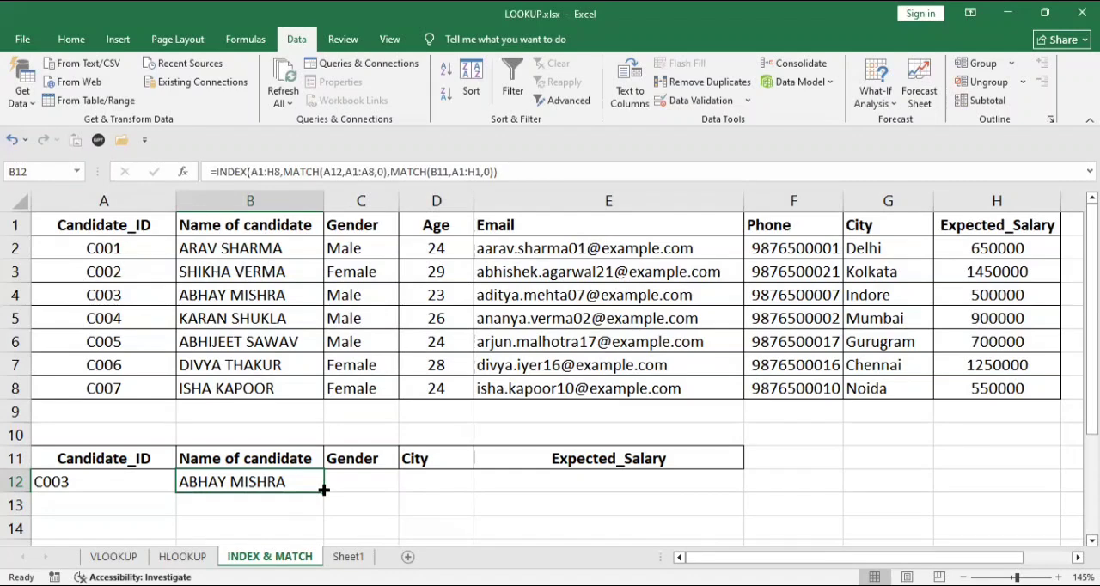
pyautogui.moveTo(323, 489); pyautogui.dragTo(630, 484)
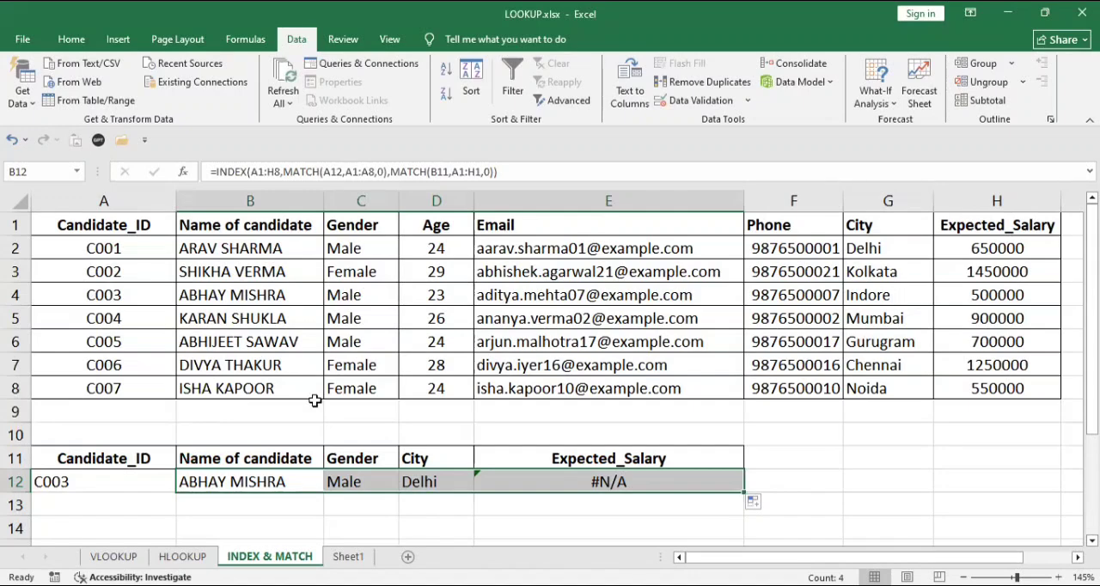
# Examine the cell references in the formulas of B12, C12 and D12 to compare how the ranges shift across the row.
pyautogui.click(203, 482)
pyautogui.doubleClick(203, 481)
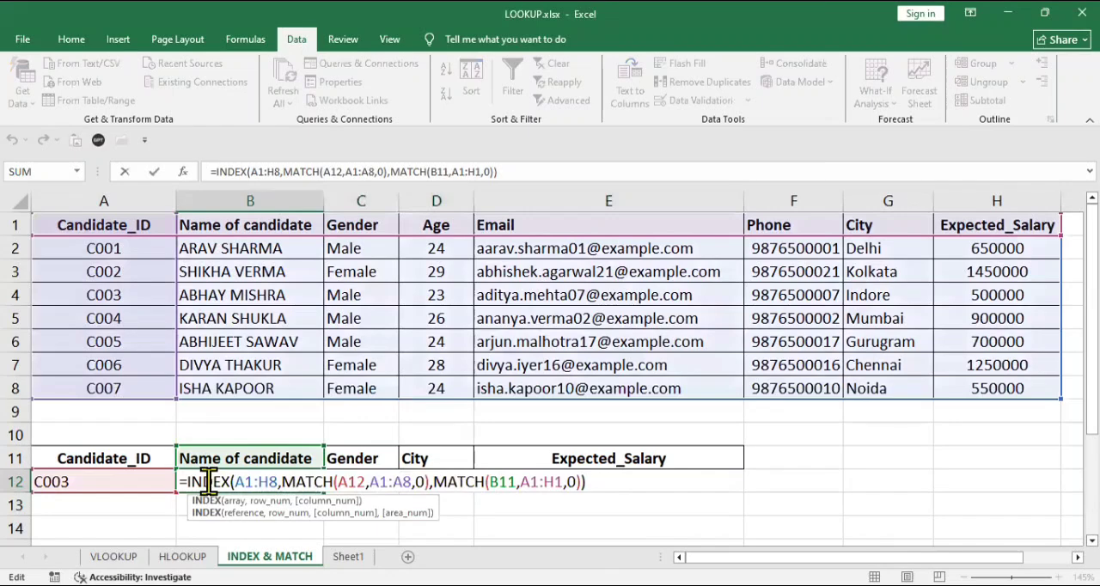
pyautogui.press('Return')
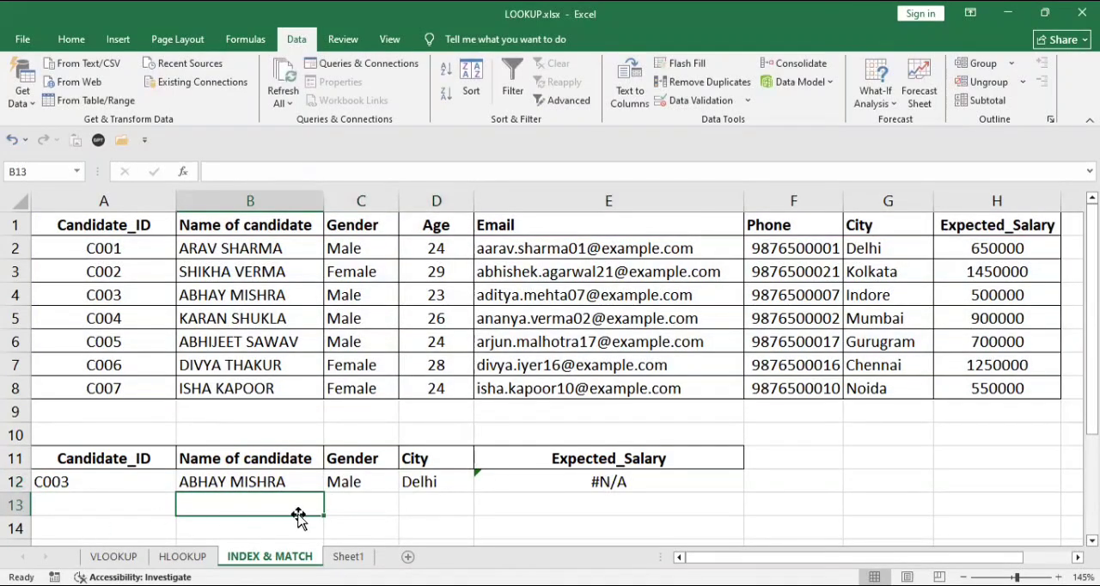
pyautogui.click(361, 483)
pyautogui.doubleClick(361, 483)
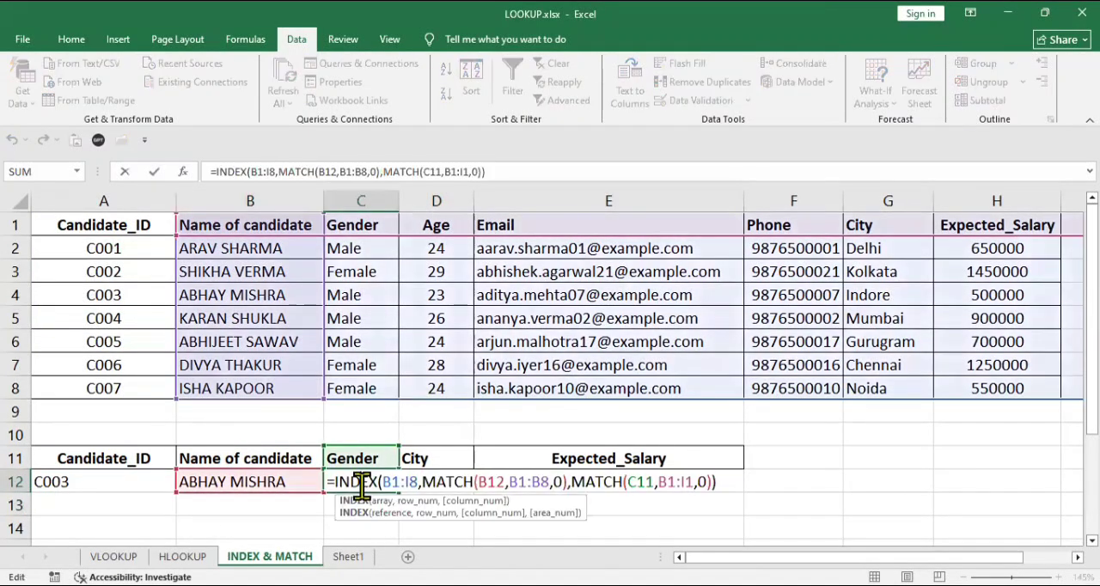
pyautogui.click(297, 509)
pyautogui.press('Return')
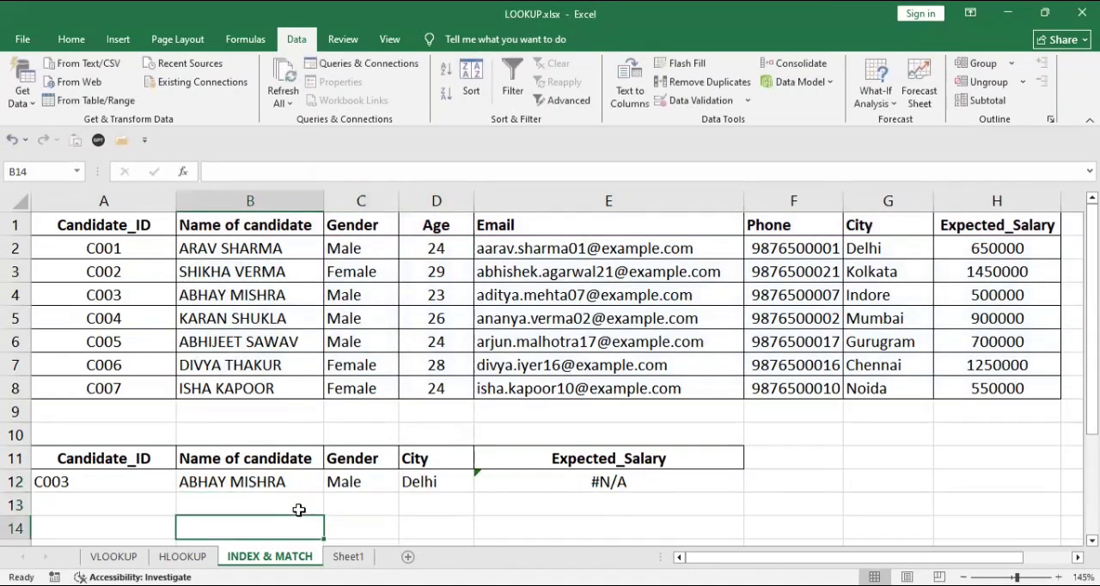
pyautogui.click(421, 482)
pyautogui.doubleClick(421, 482)
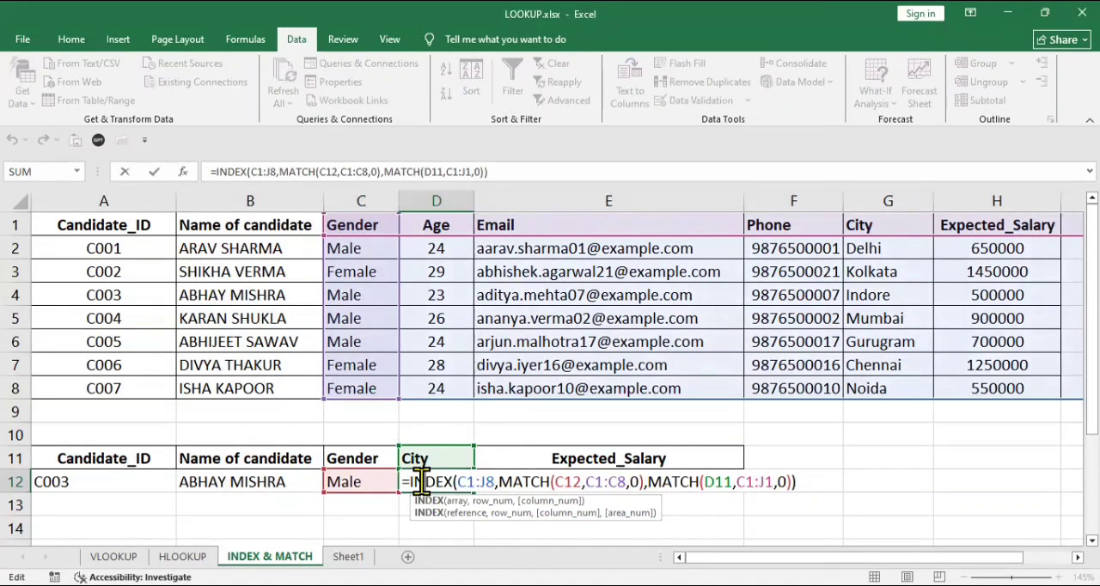
pyautogui.press('Return')
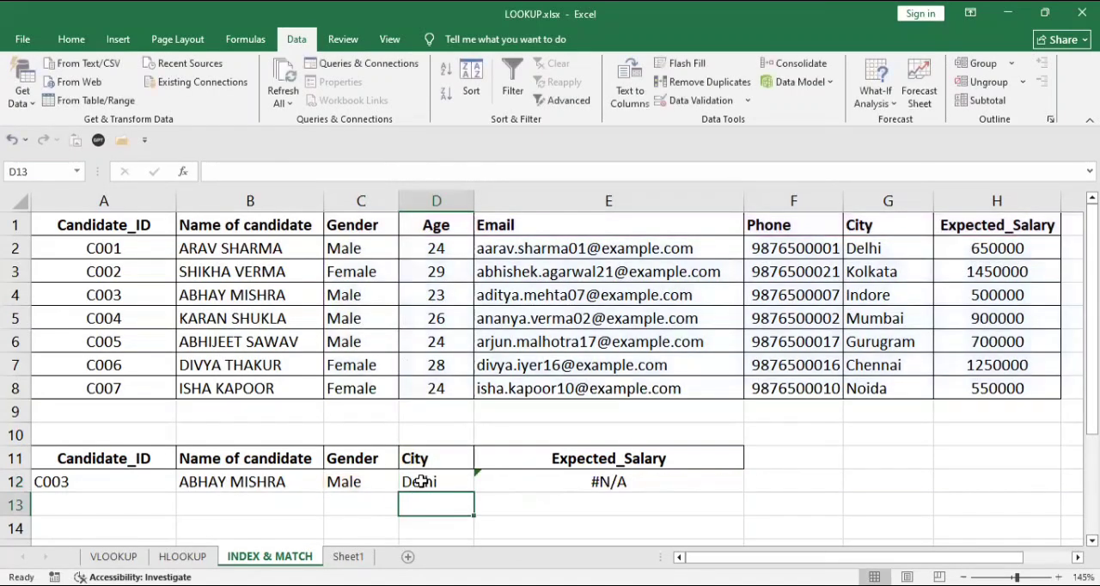
# Make the references $A$1:$H$8, $A$12, $A$1:$A$8 and $A$1:$H$1 absolute in the B12 formula, keeping B11 relative.
pyautogui.doubleClick(235, 482)
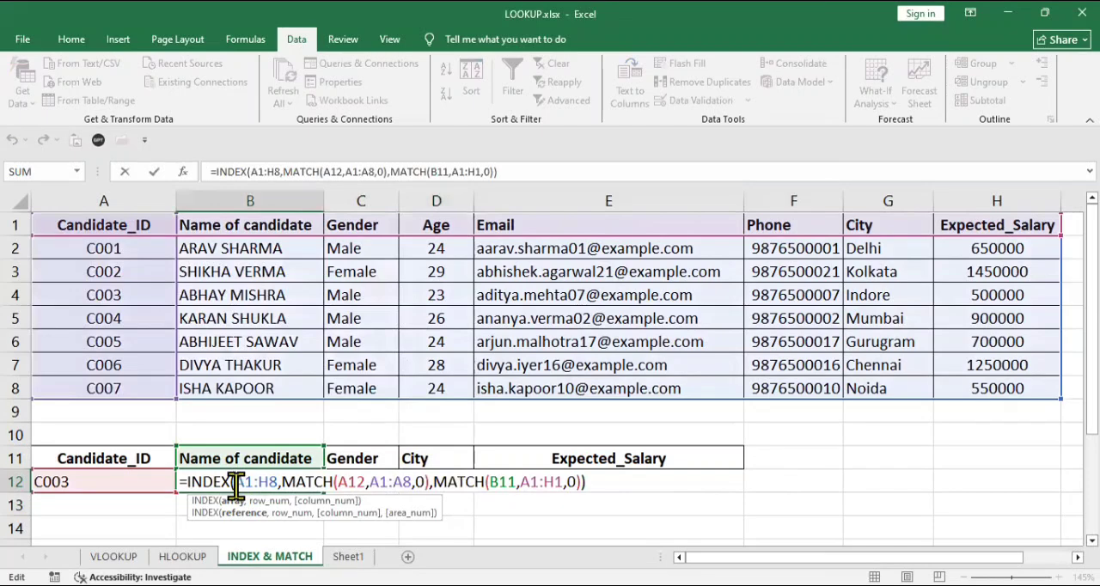
pyautogui.moveTo(235, 482); pyautogui.dragTo(278, 487)
pyautogui.press('F4')
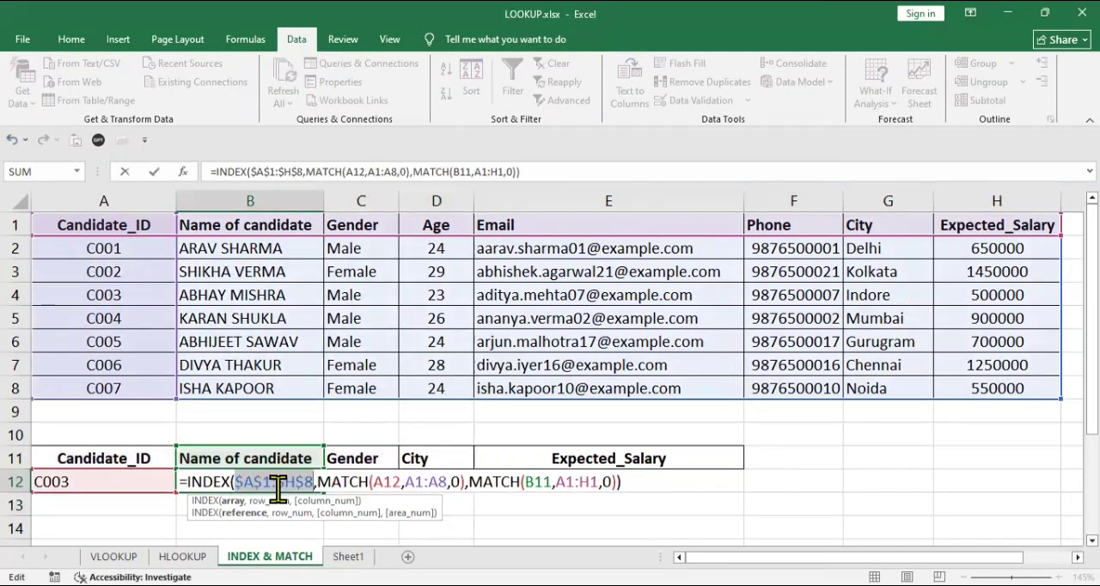
pyautogui.click(389, 486)
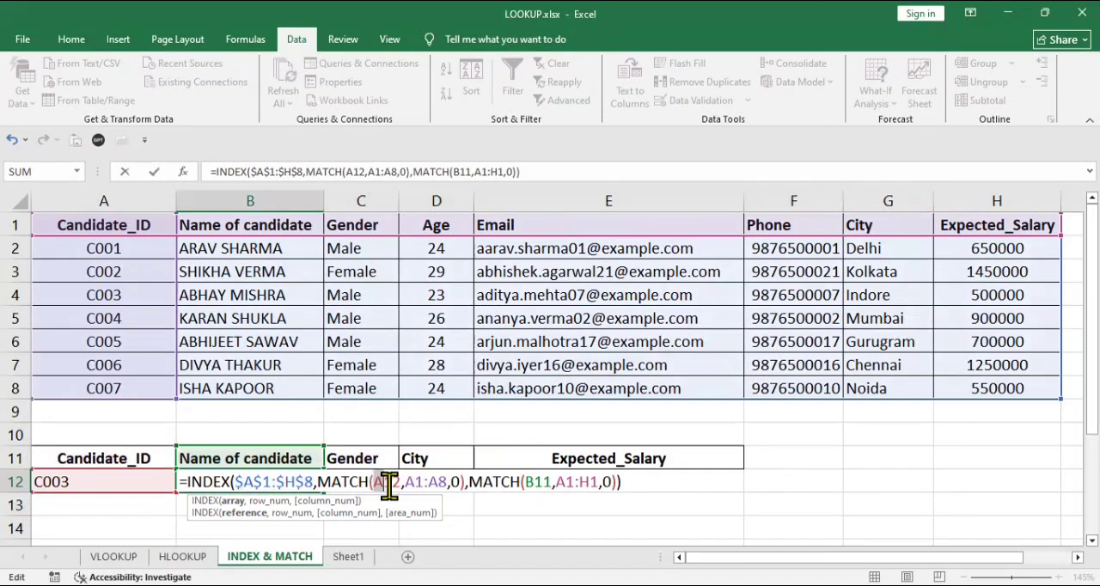
pyautogui.moveTo(390, 486); pyautogui.dragTo(446, 486)
pyautogui.press('F4')
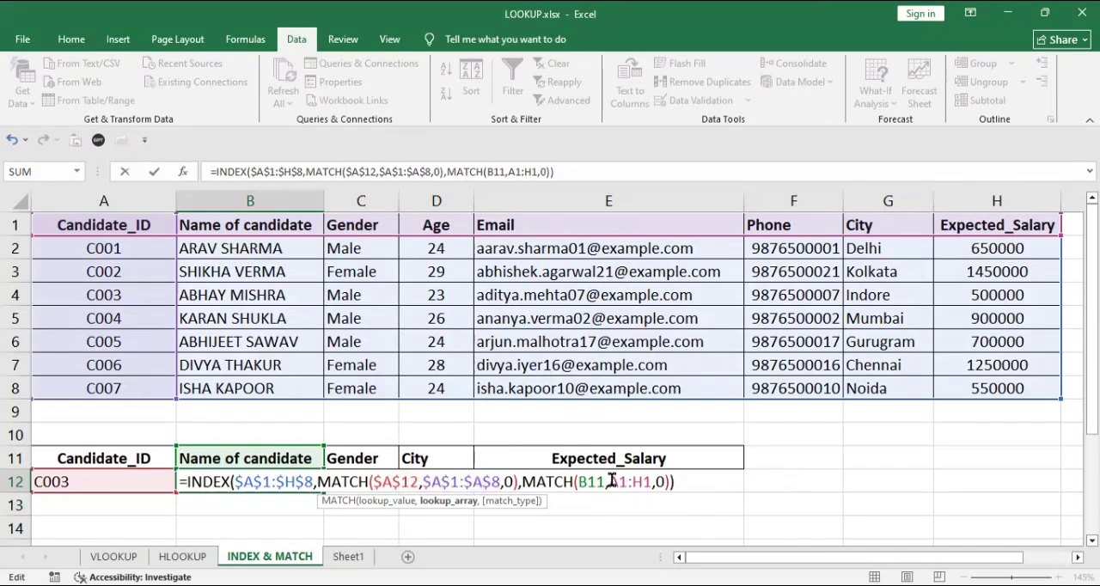
pyautogui.moveTo(610, 481); pyautogui.dragTo(649, 484)
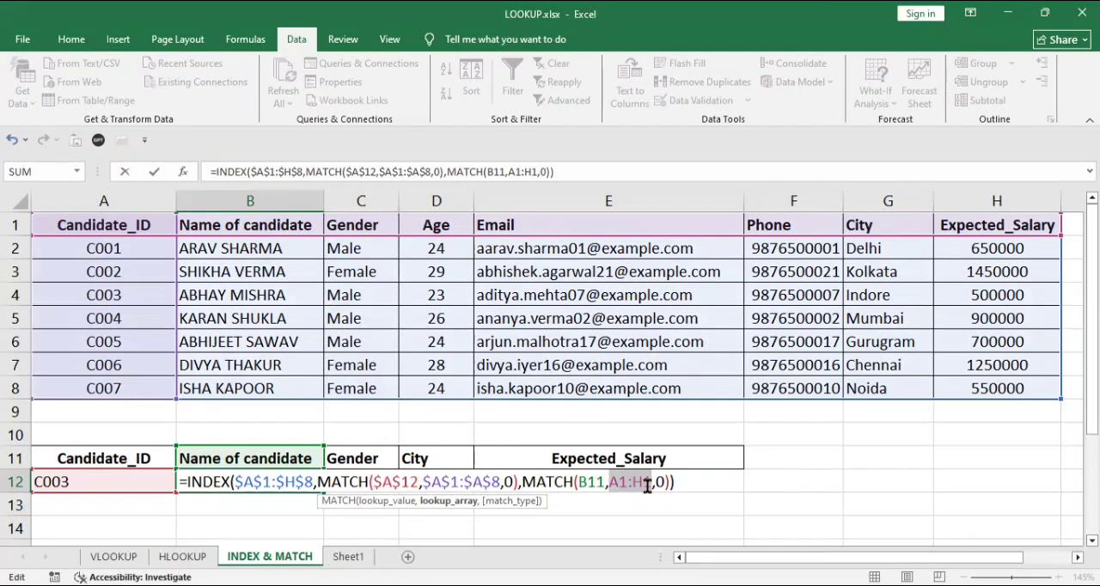
pyautogui.press('F4')
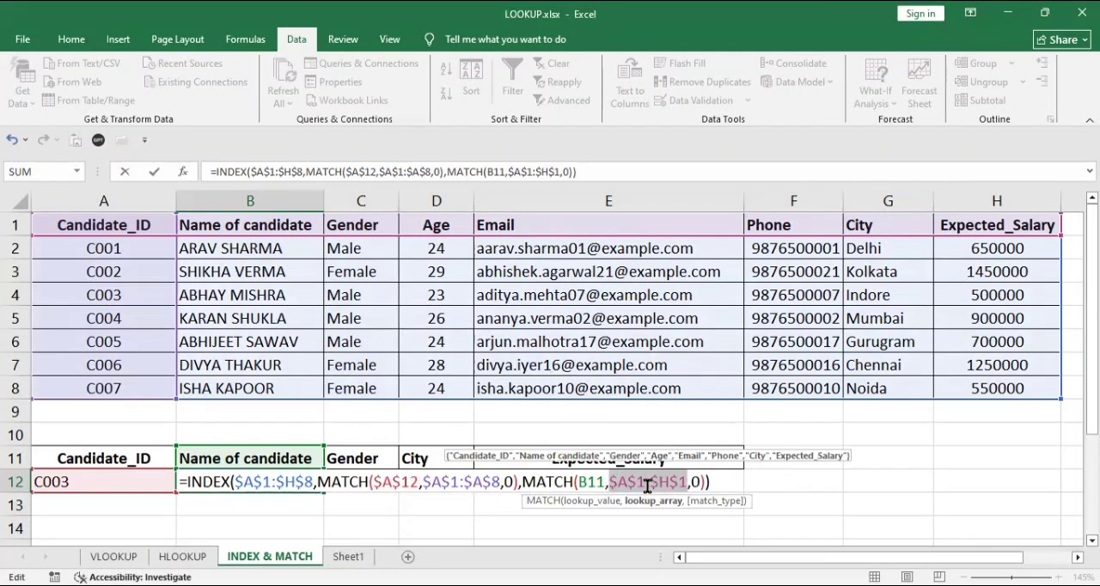
pyautogui.press('Return')
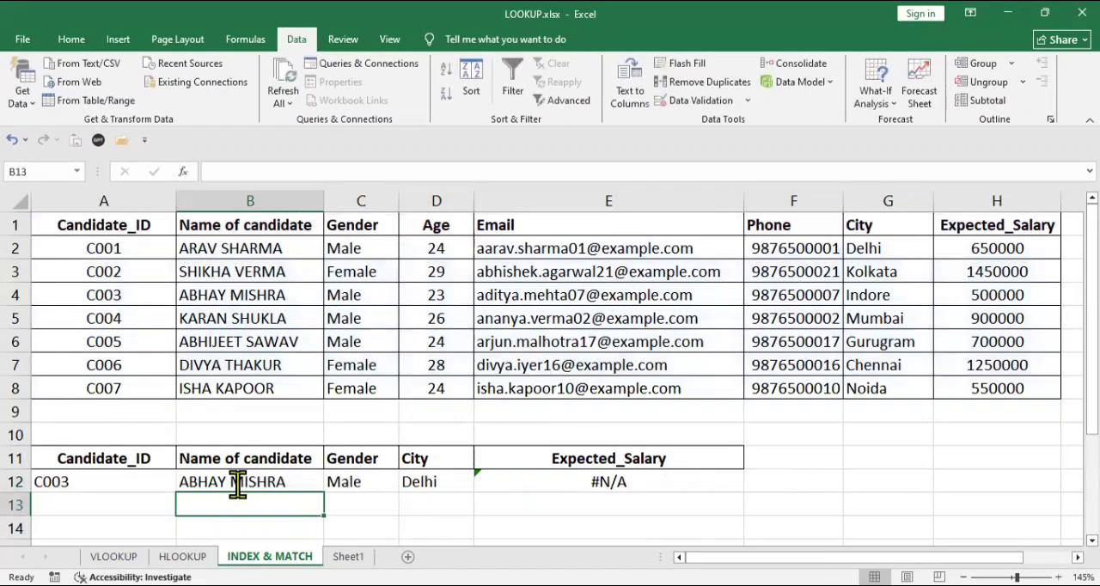
# Copy the corrected B12 formula across to C12:E12 to fill the Gender, City and Expected_Salary lookups.
pyautogui.click(237, 484)
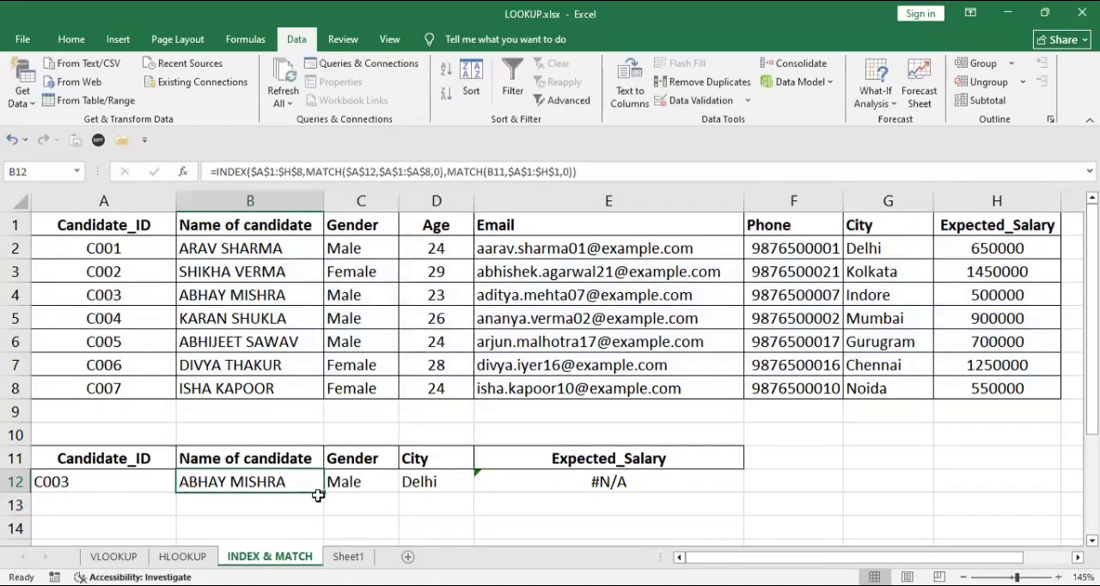
pyautogui.moveTo(324, 492); pyautogui.dragTo(636, 483)
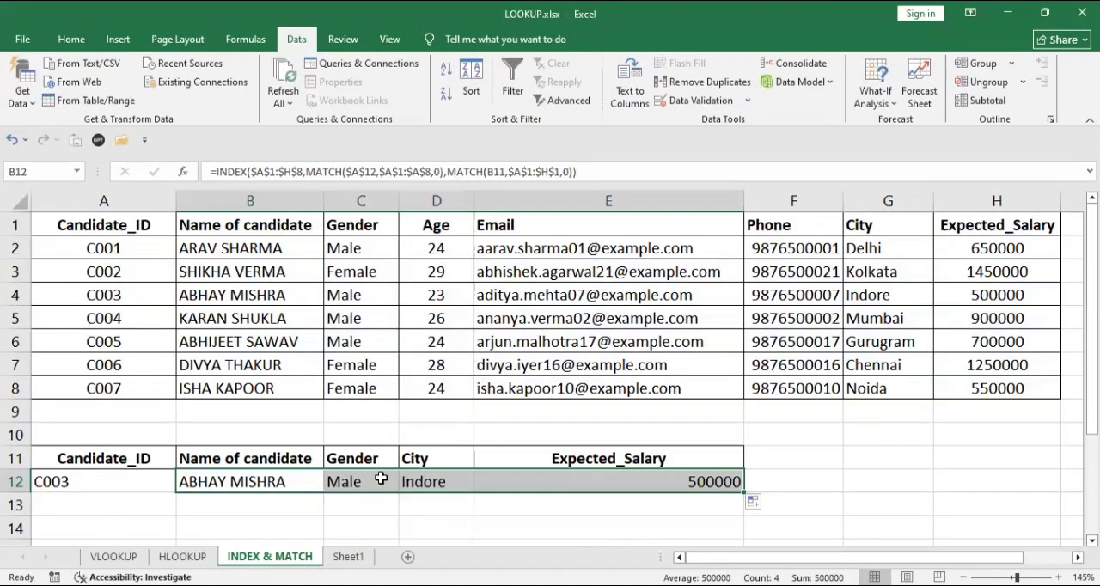
# Select the source record in B4:H4 to compare it with the lookup results in row 12.
pyautogui.click(278, 295)
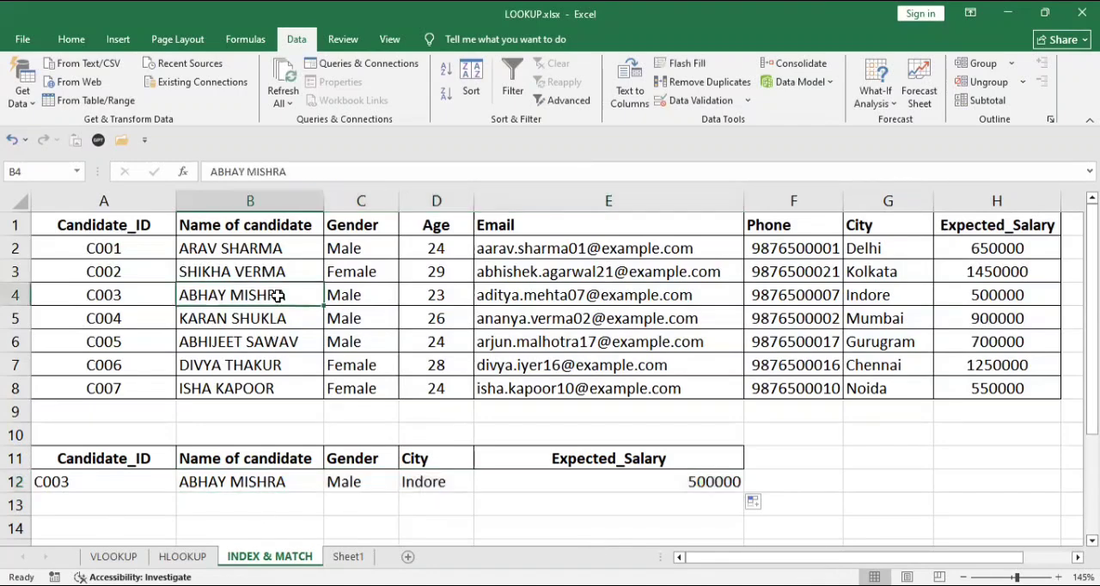
pyautogui.hotkey('shift', 'Right')
pyautogui.hotkey('shift', 'Right')
pyautogui.hotkey('shift', 'Right')
pyautogui.hotkey('shift', 'Right')
pyautogui.hotkey('shift', 'Right')
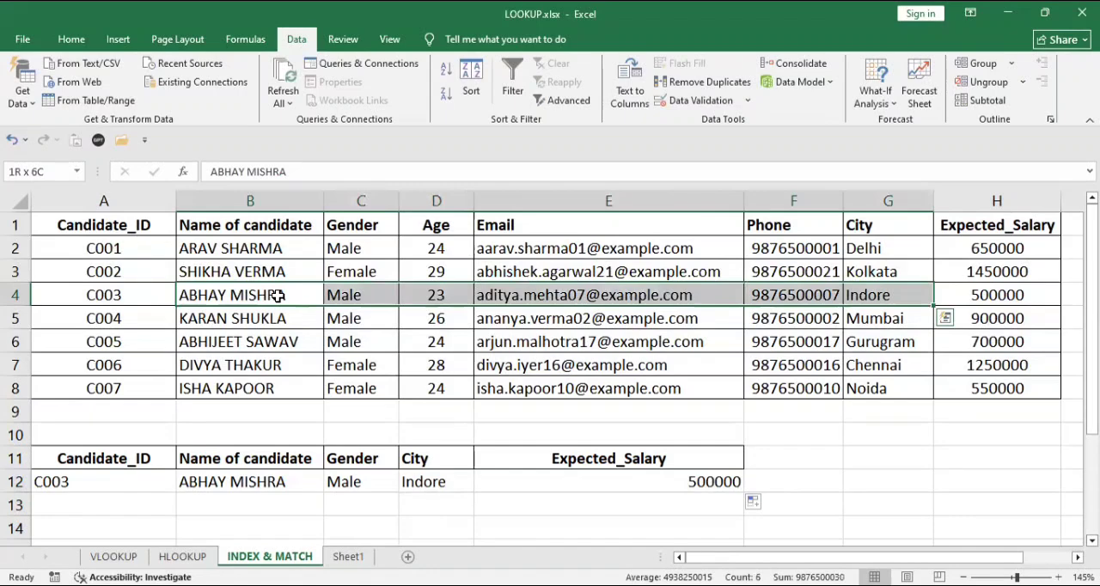
pyautogui.hotkey('shift', 'Right')
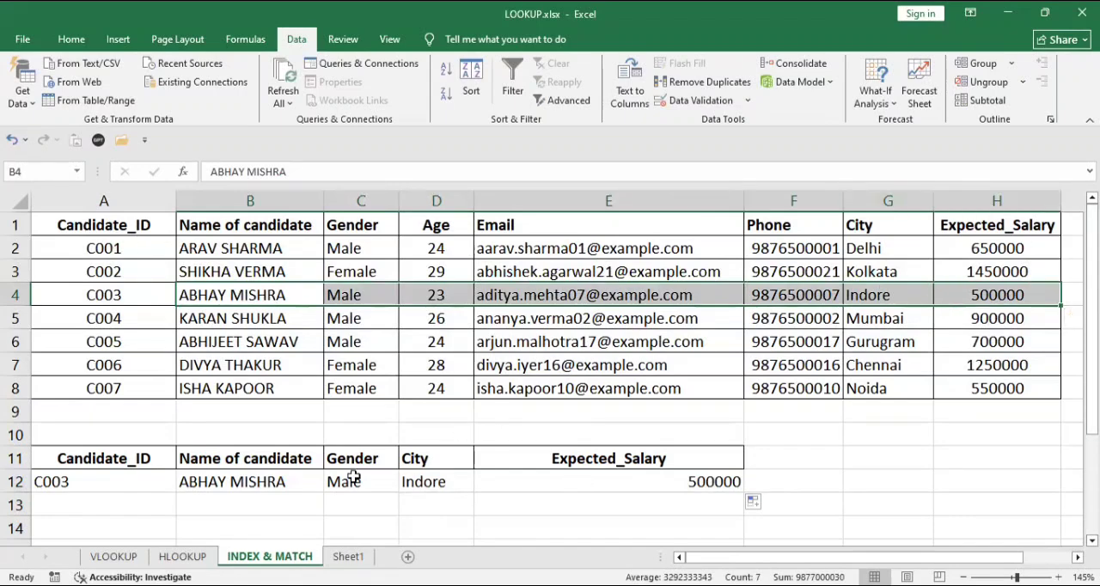
# Test the lookup row by choosing the sixth candidate ID in A12, and check the Expected_Salary formula in E12.
pyautogui.click(123, 482)
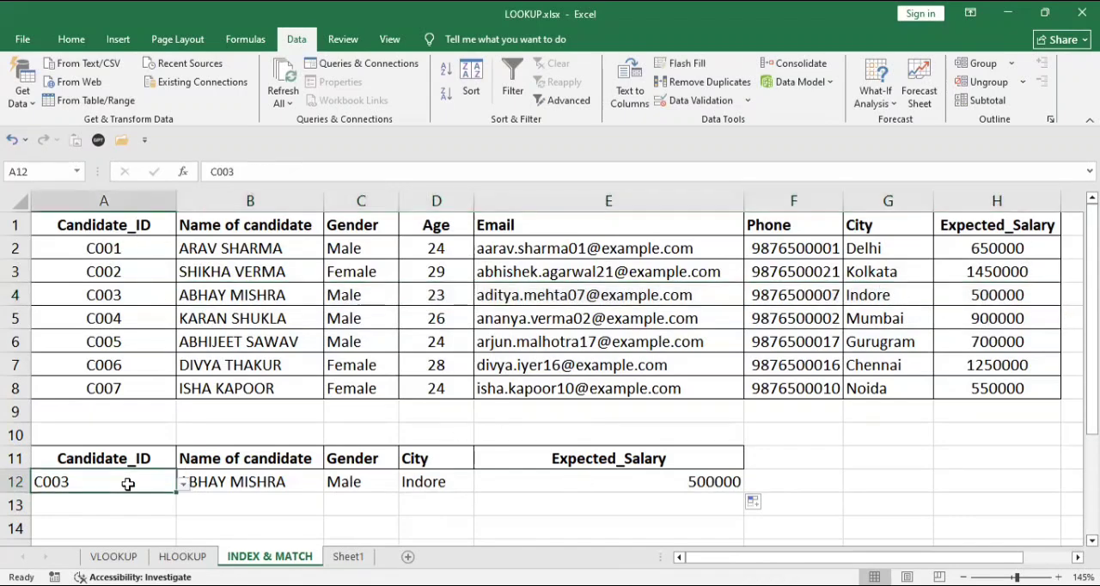
pyautogui.click(183, 487)
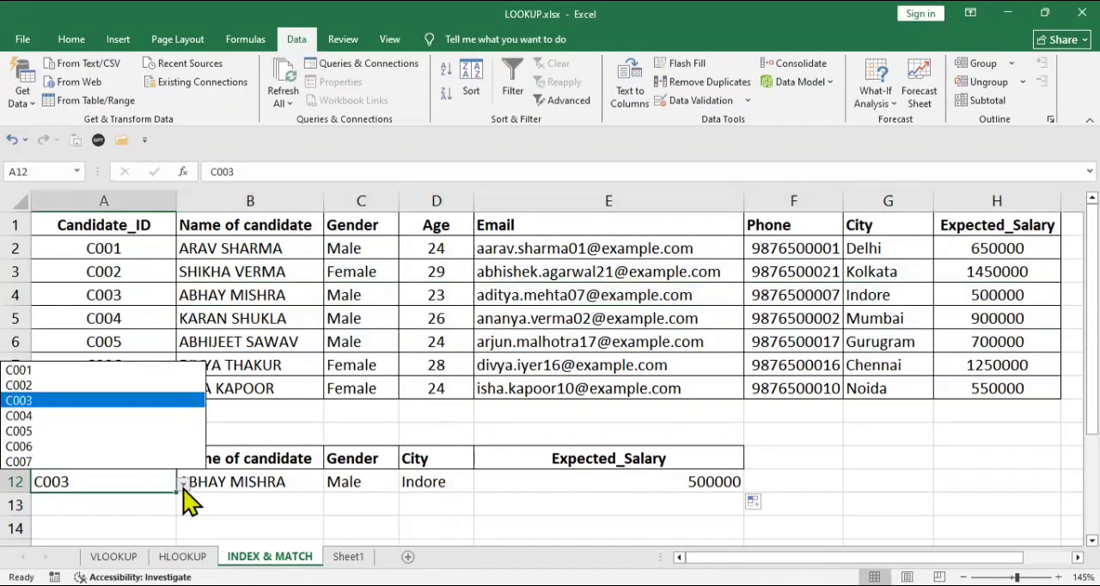
pyautogui.click(76, 447)
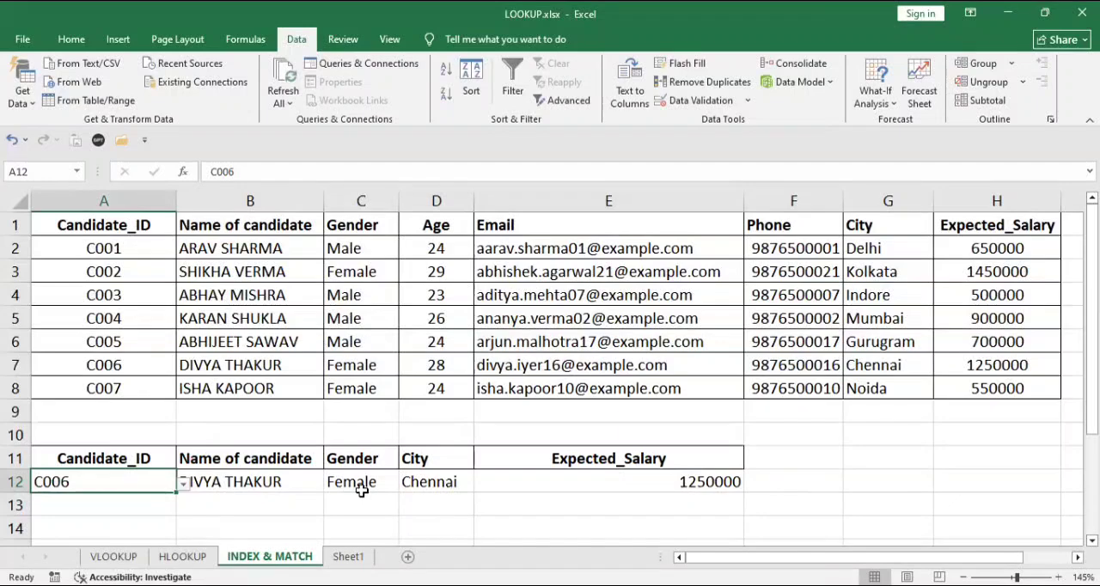
pyautogui.click(689, 478)
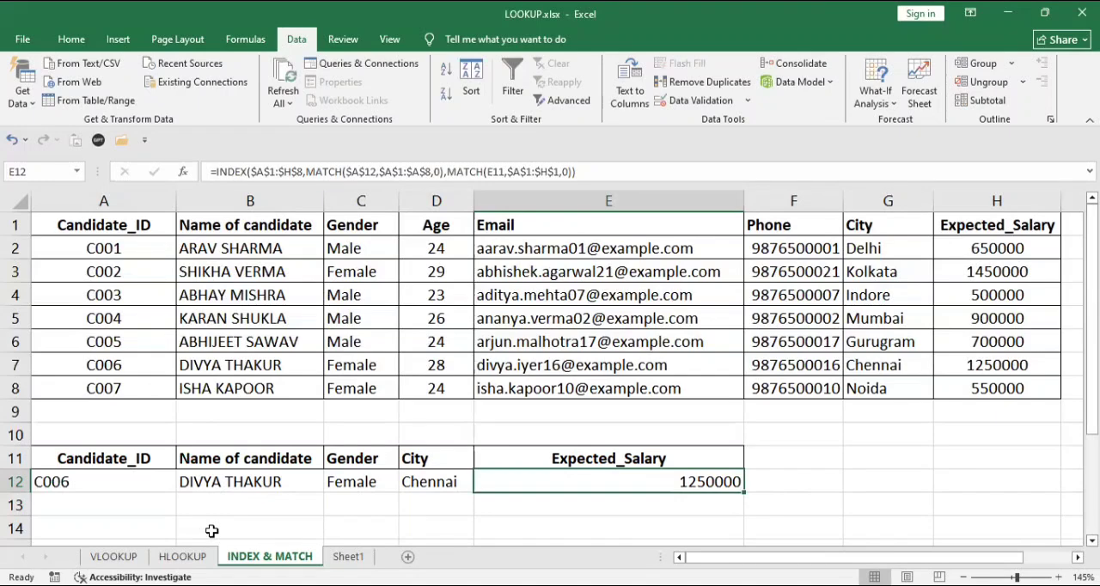
pyautogui.moveTo(75, 483); pyautogui.dragTo(193, 490)
pyautogui.click(185, 485)
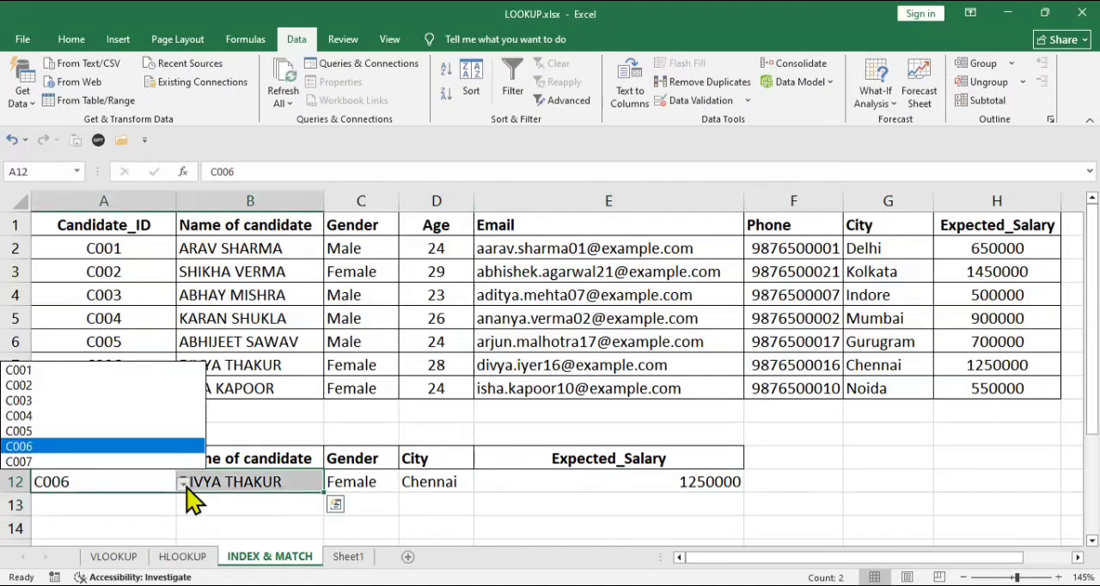
pyautogui.press('Escape')
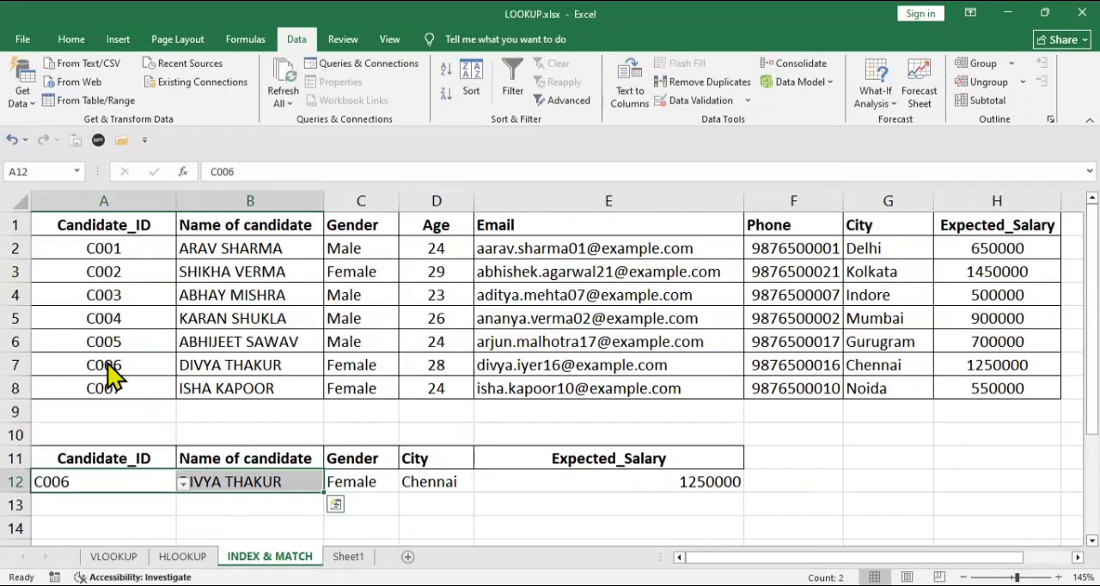
pyautogui.click(181, 486)
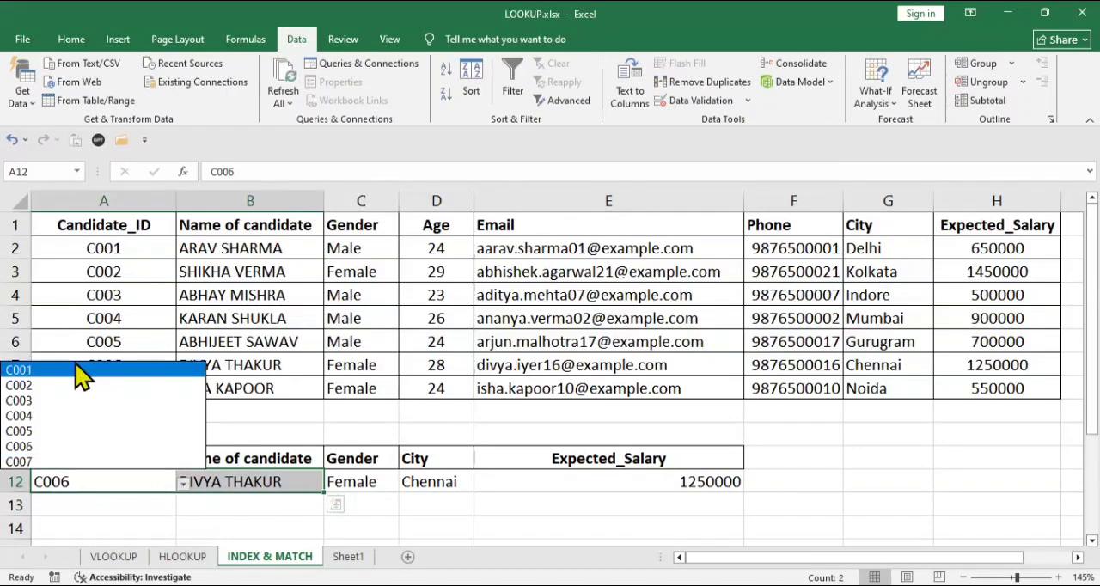
pyautogui.press('Escape')
pyautogui.click(137, 505)
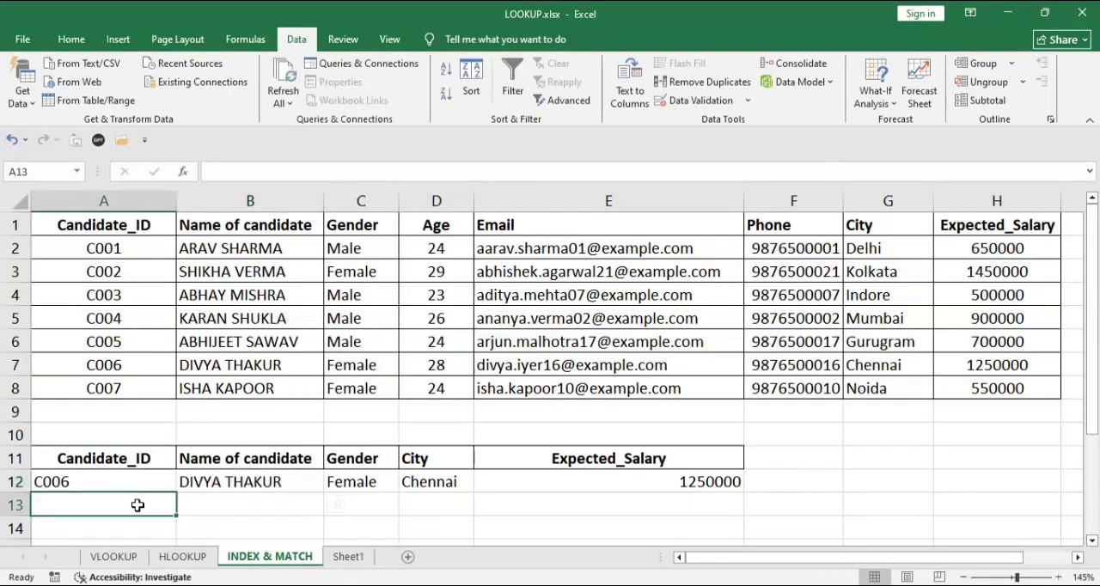
# Test the lookup row with the first candidate ID from the validation list in A12.
pyautogui.click(146, 481)
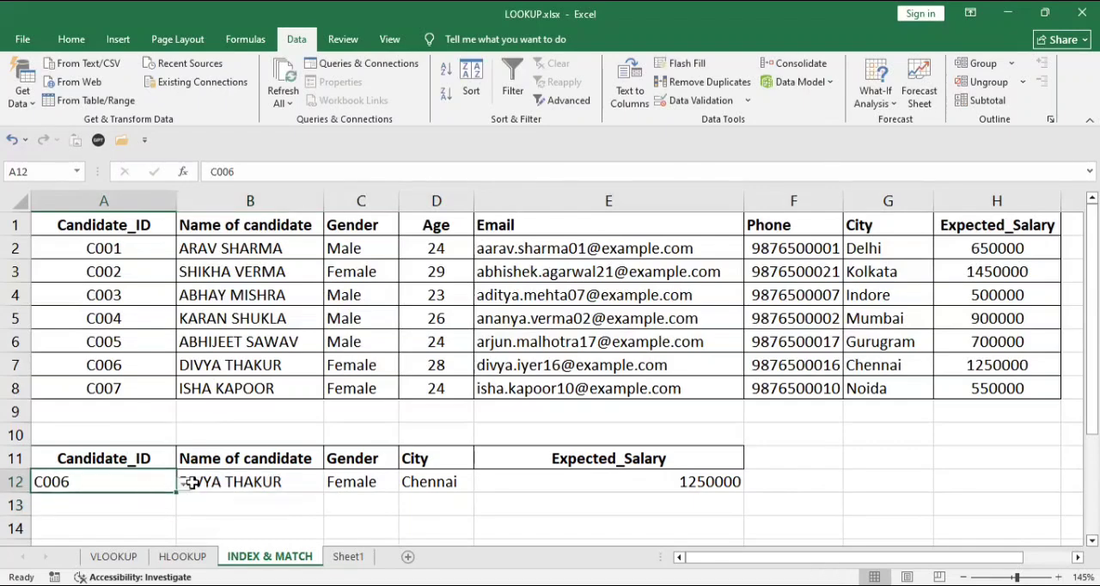
pyautogui.click(183, 483)
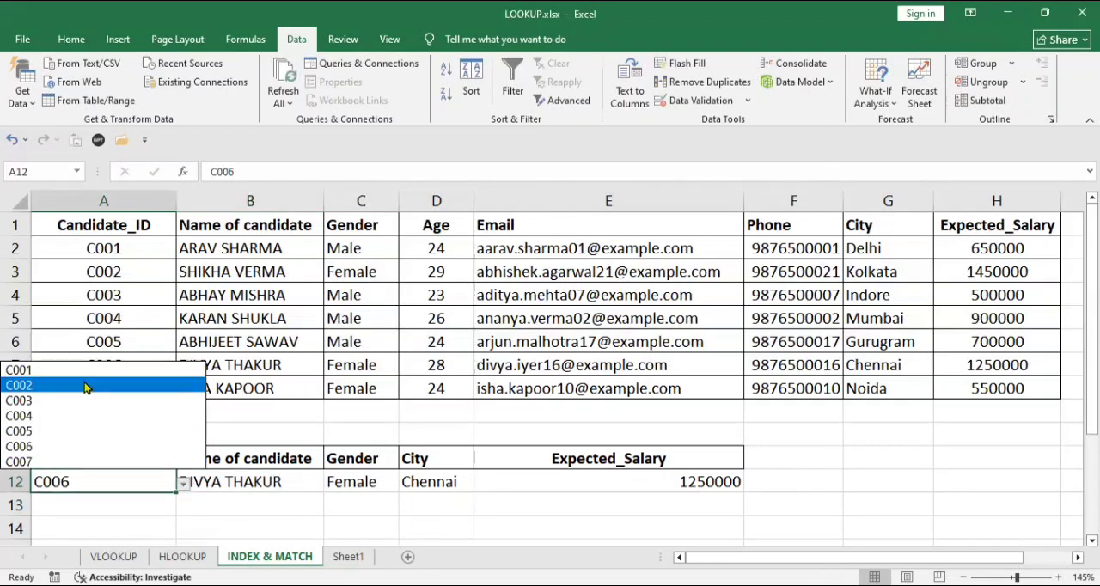
pyautogui.press('Escape')
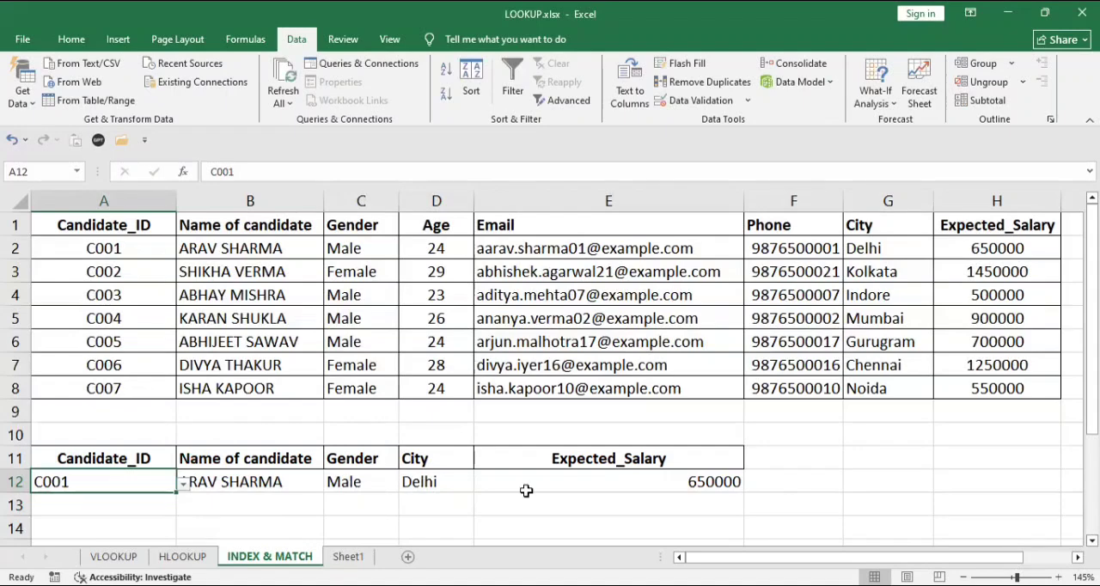
pyautogui.click(220, 503)
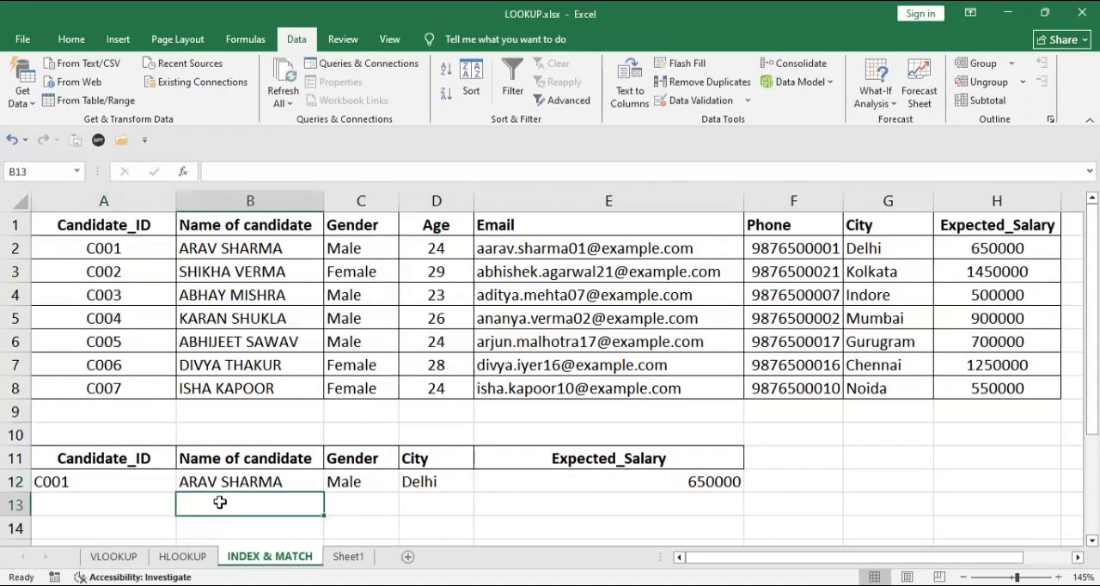